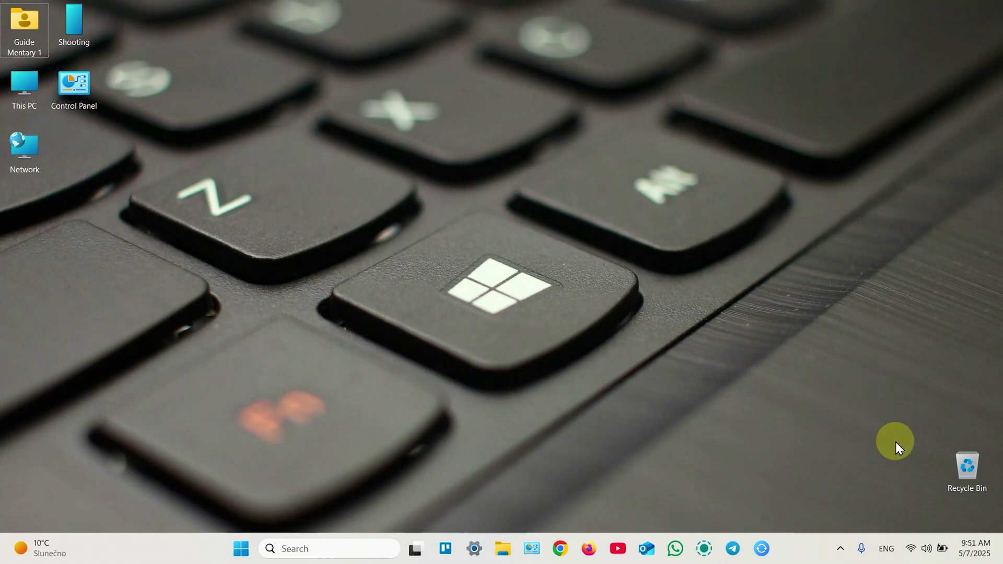
# - Switch the laptop's Wi-Fi to the NETGEAR81-5G network, entering its network password
pyautogui.click(910, 548)
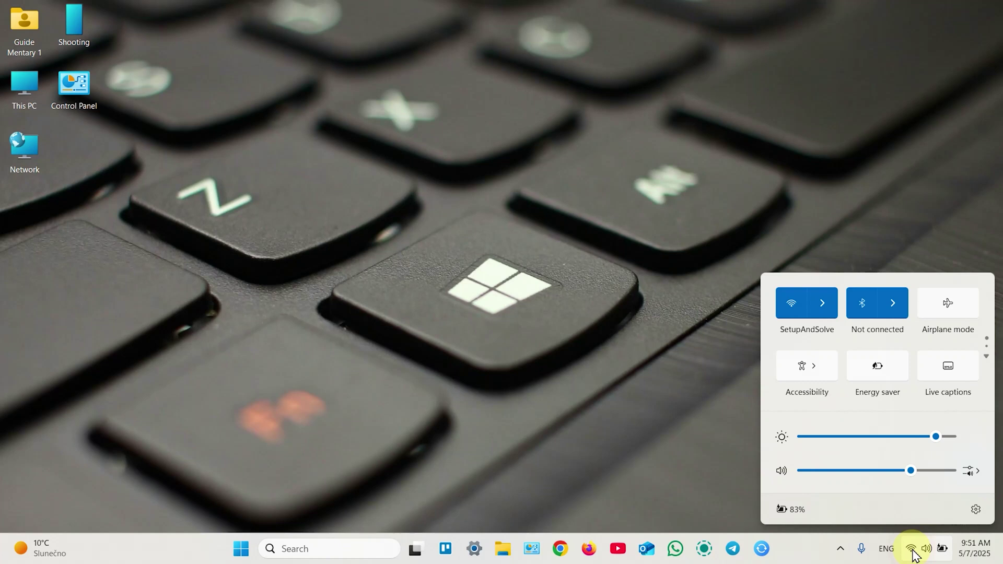
pyautogui.click(823, 306)
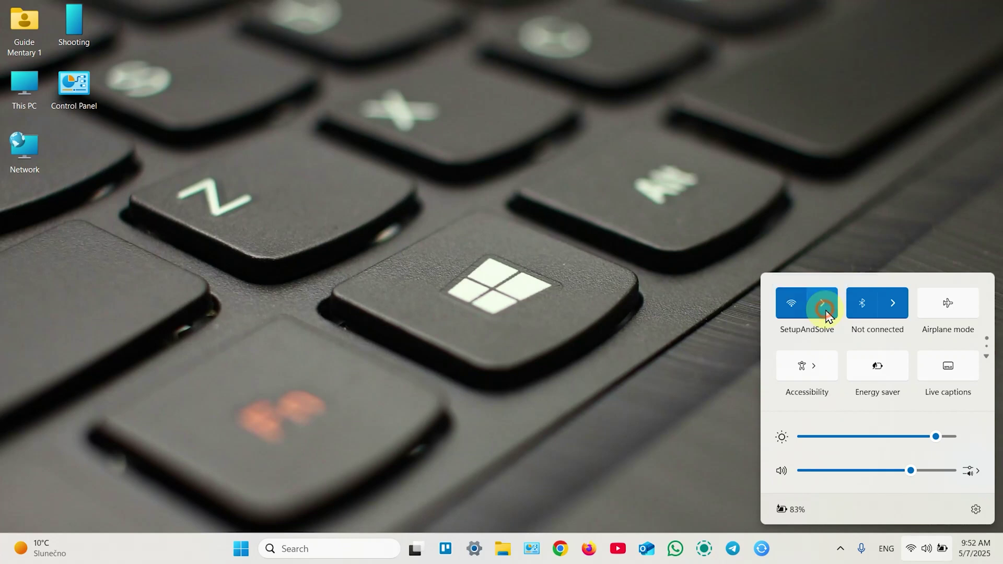
pyautogui.scroll(-2, 841, 323)
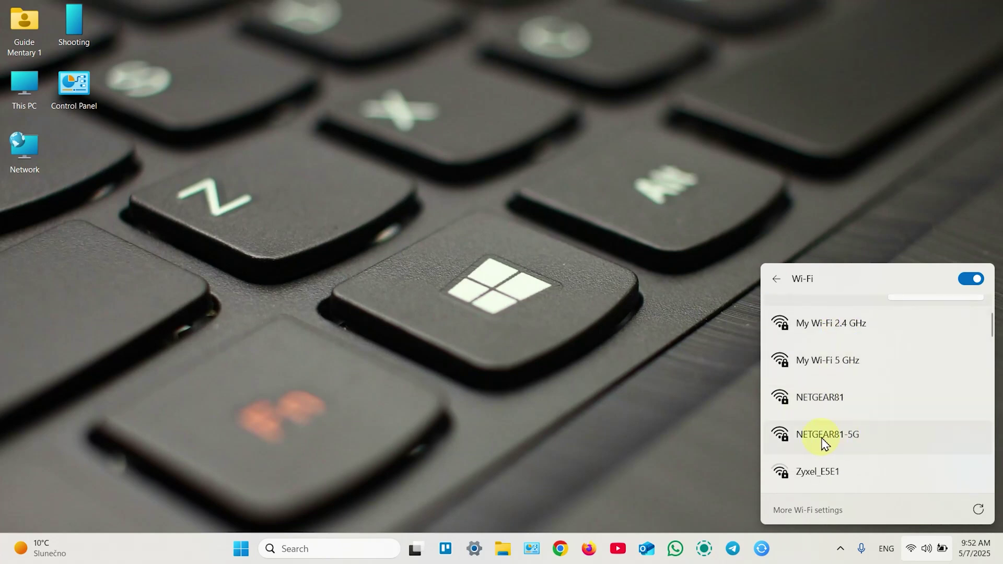
pyautogui.click(845, 440)
pyautogui.click(922, 462)
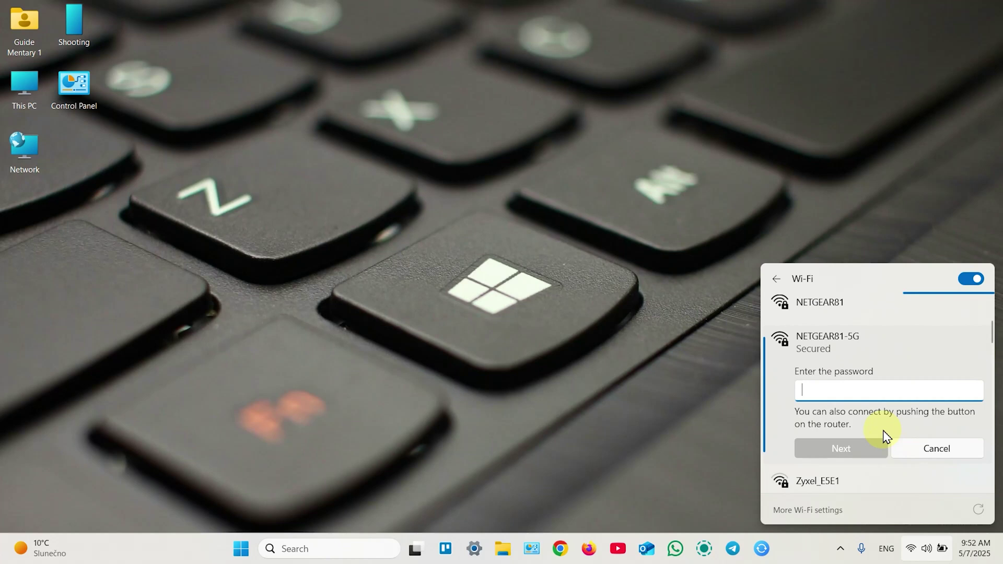
pyautogui.write('****')
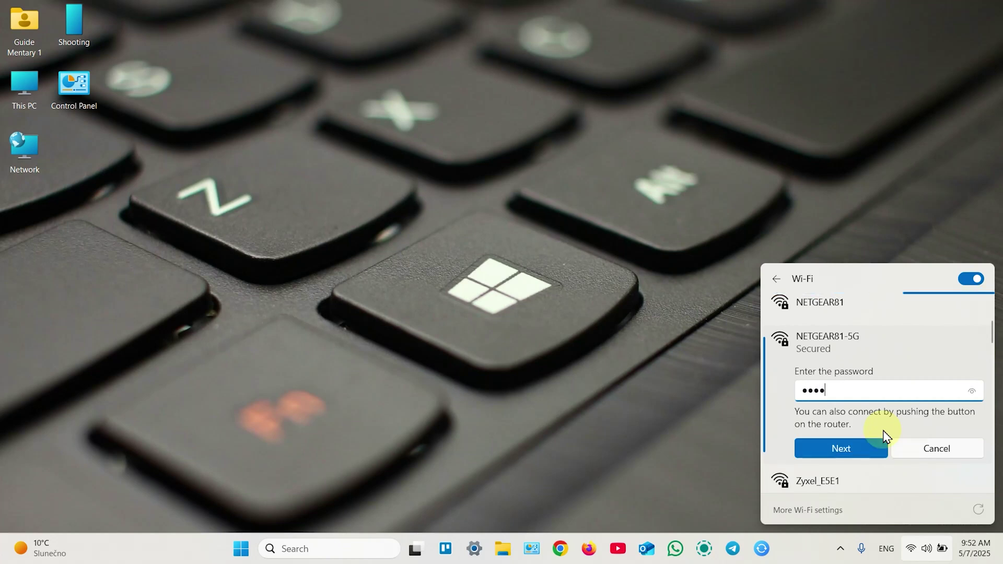
pyautogui.write('********')
pyautogui.click(852, 449)
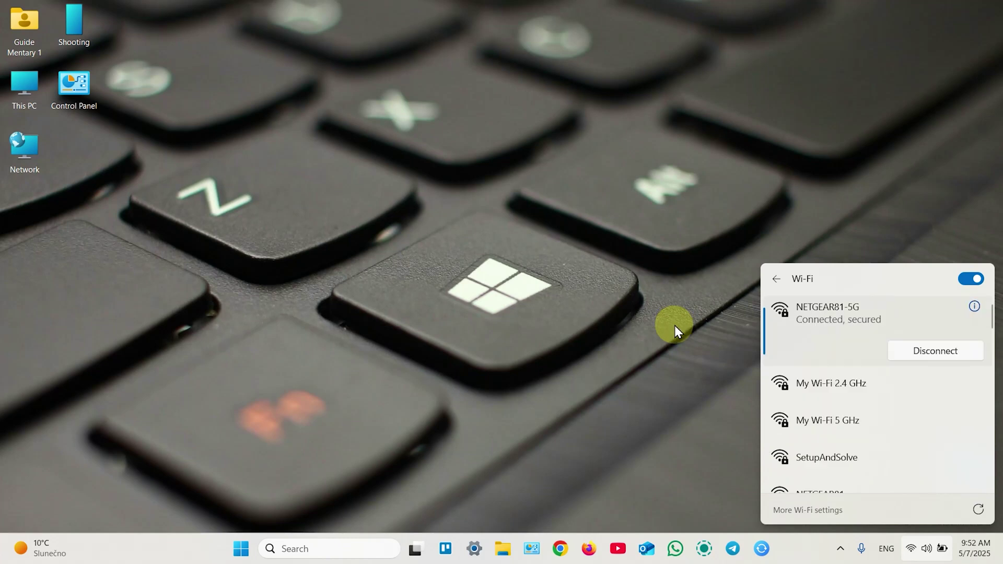
pyautogui.click(699, 270)
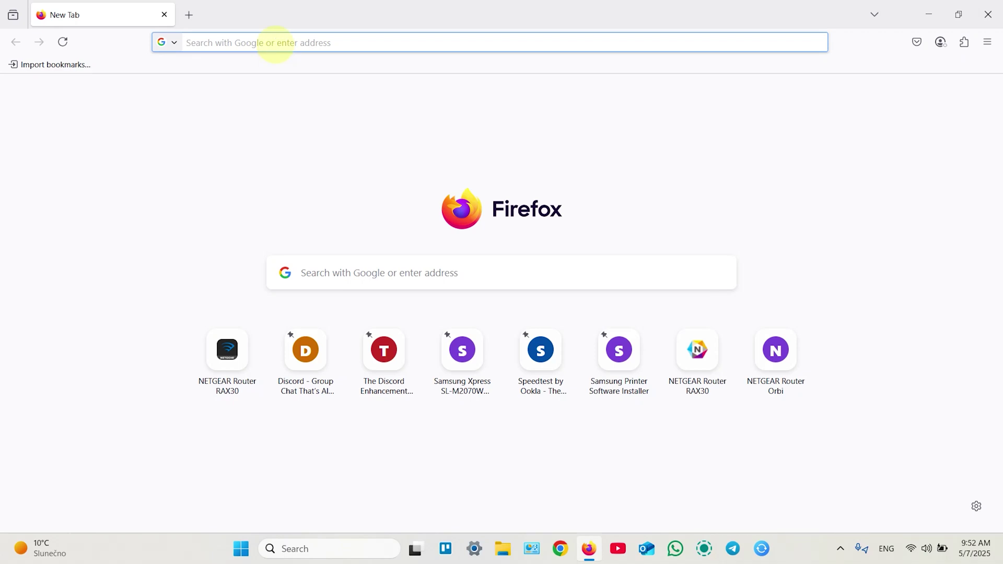
# - Load the router at 192.168.1.1 in Firefox and scroll down to the Terms and Conditions
pyautogui.write('routerlogin.net/')
pyautogui.press('Right')
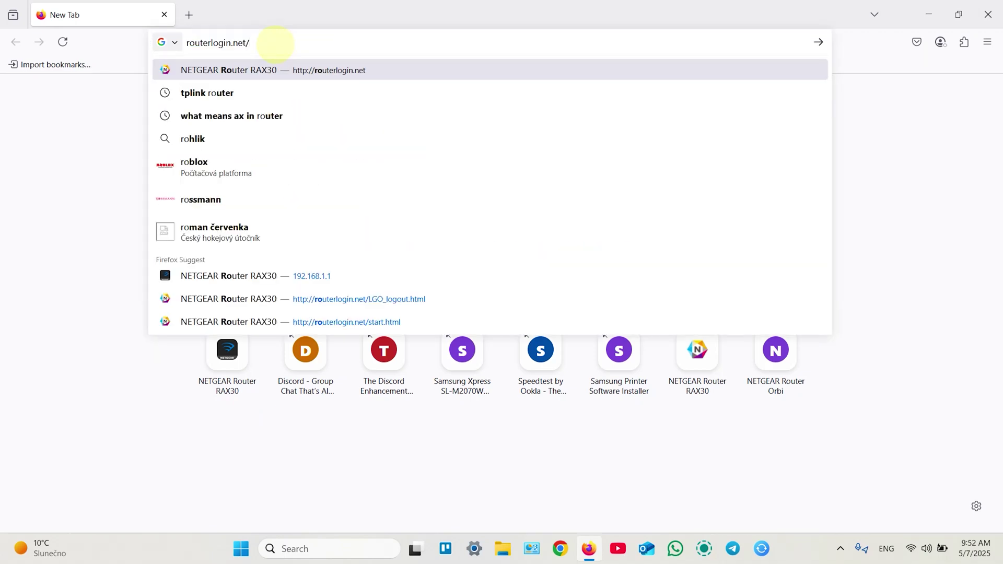
pyautogui.hotkey('ctrl', 'a')
pyautogui.press('BackSpace')
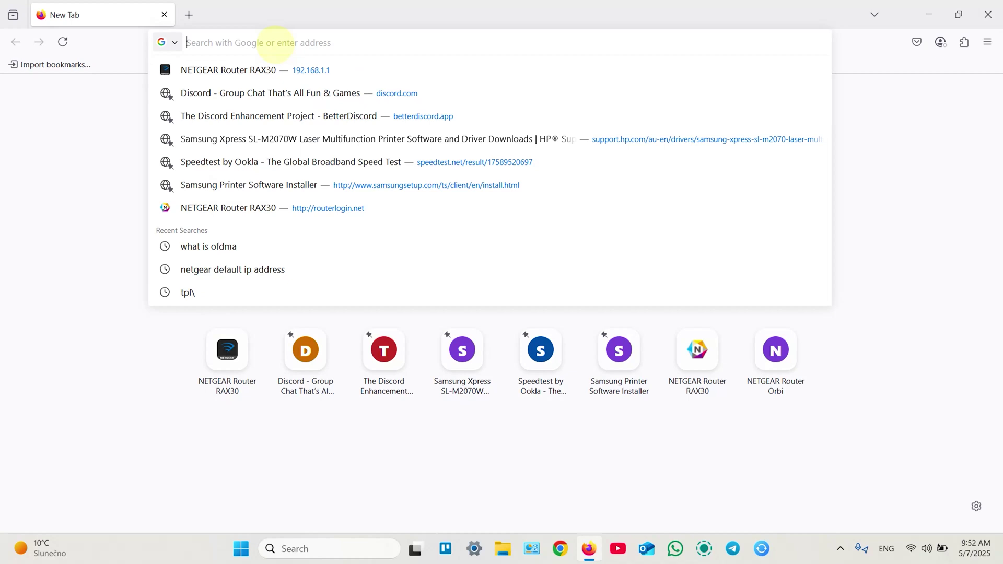
pyautogui.write('192.168.1.1')
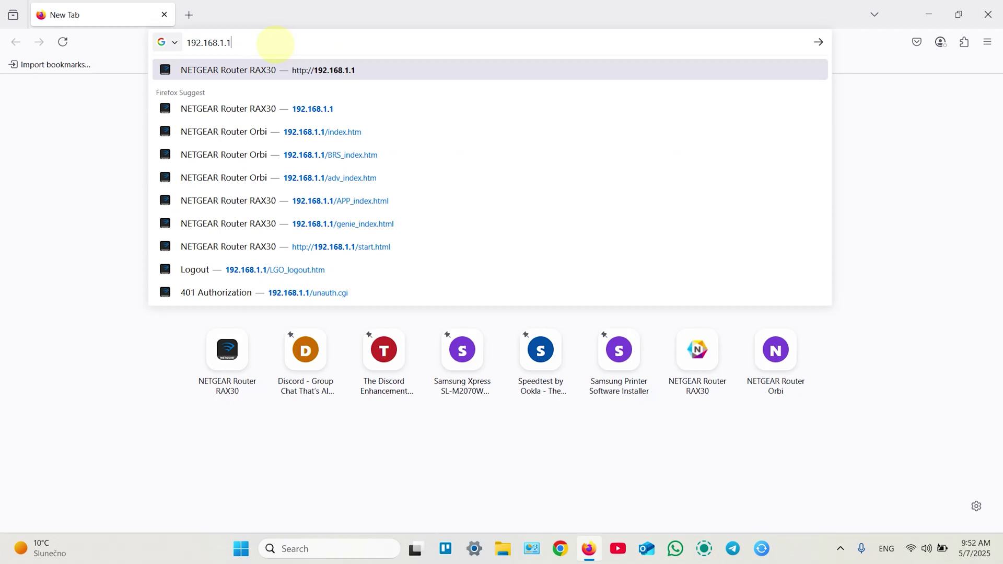
pyautogui.press('Return')
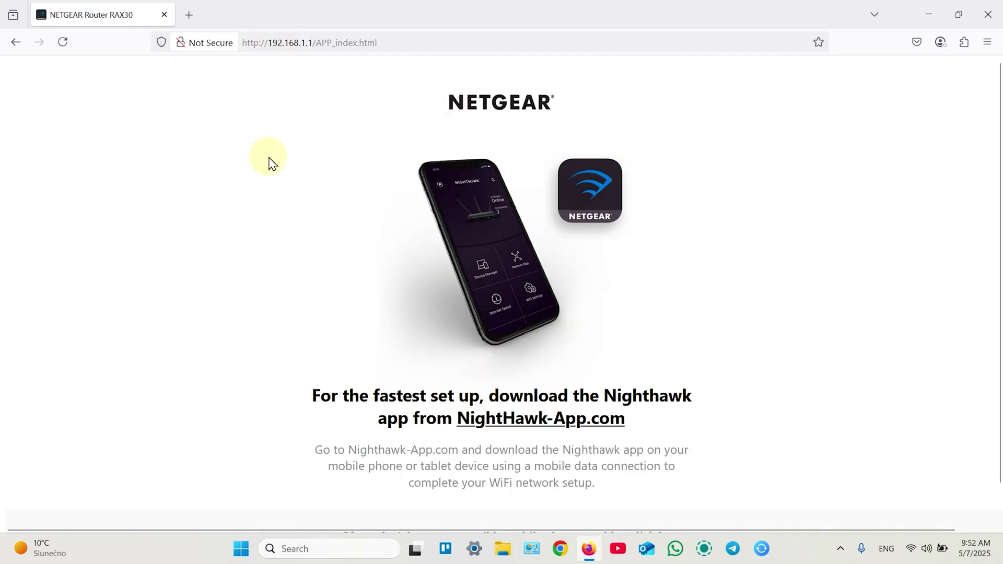
pyautogui.scroll(-1, 285, 163)
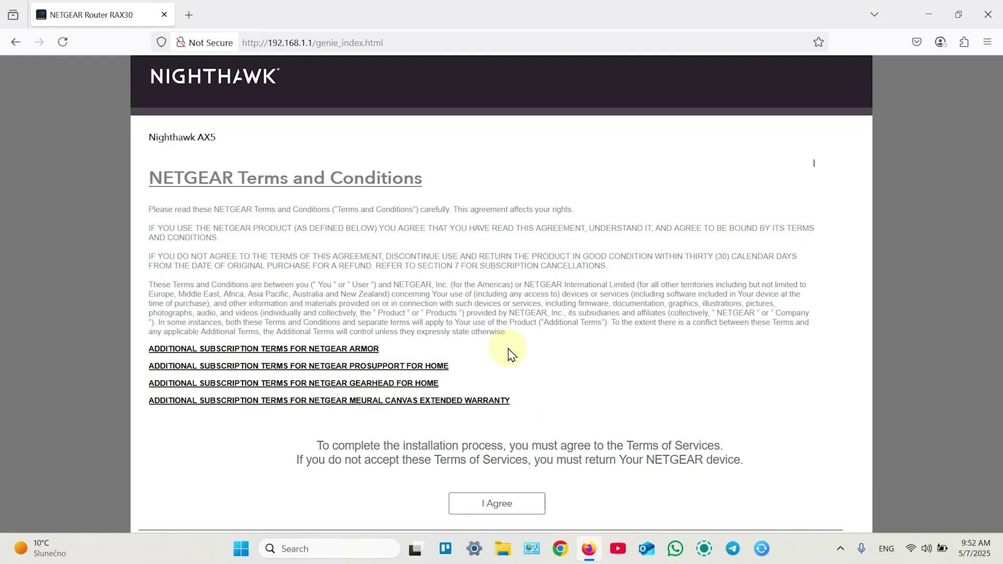
pyautogui.scroll(-10, 475, 209)
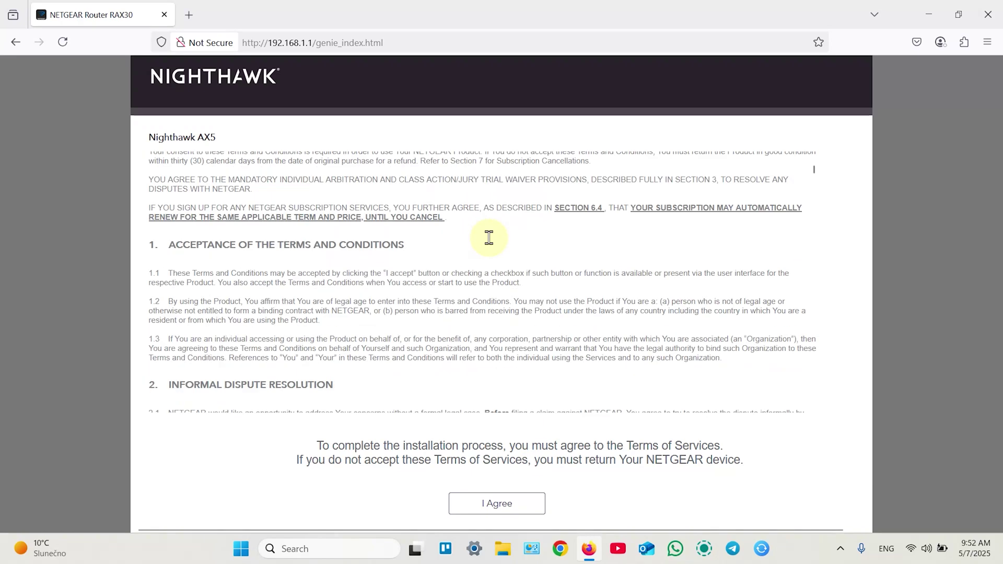
# - Agree to the NETGEAR terms, skip analytics sharing, and continue past the Welcome and Internet detected pages
pyautogui.click(496, 504)
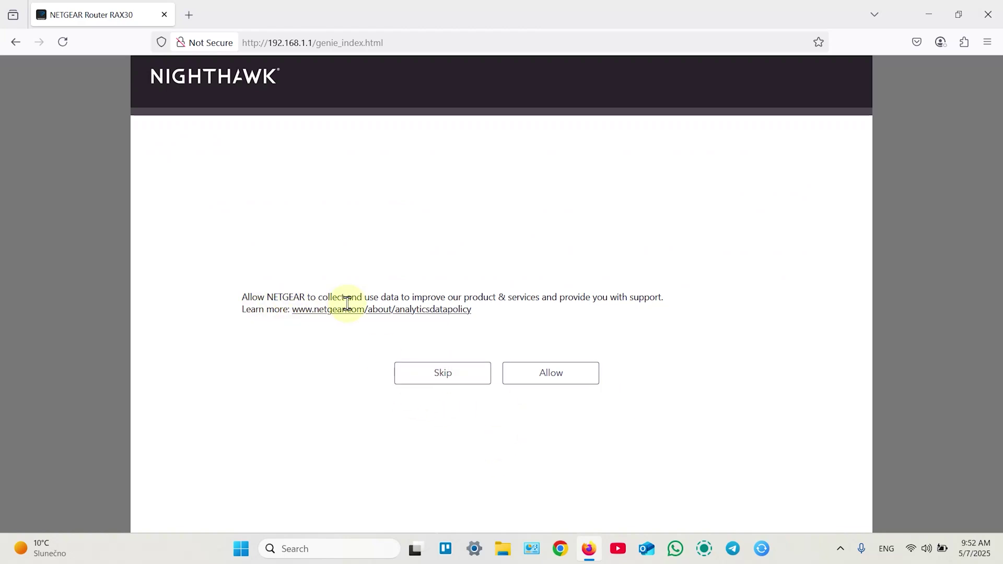
pyautogui.click(444, 378)
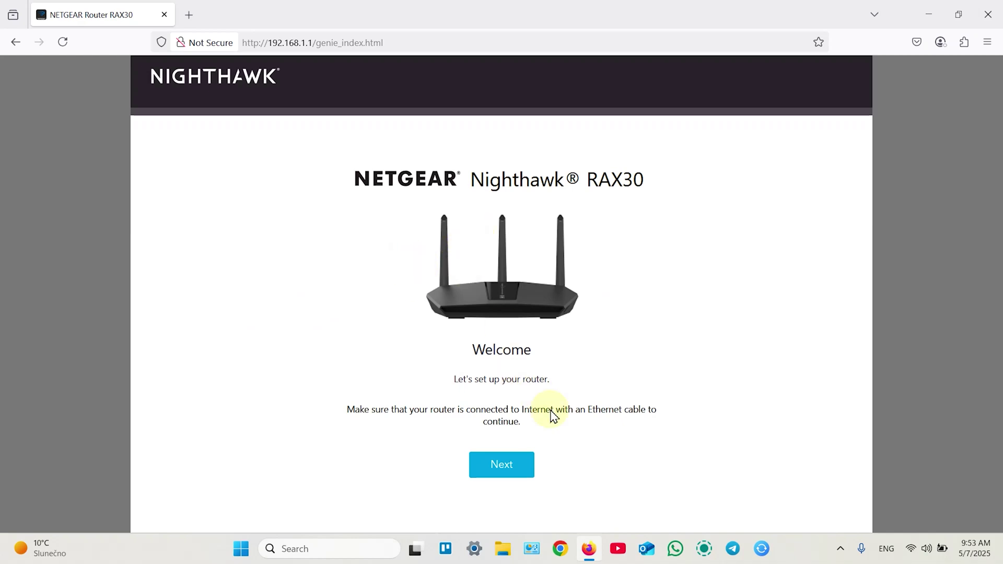
pyautogui.click(501, 465)
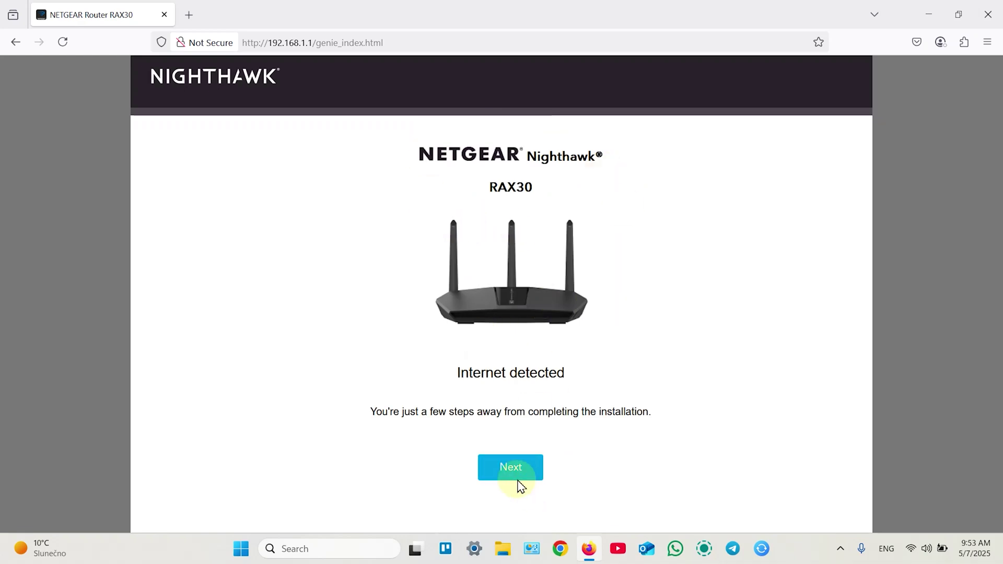
pyautogui.click(517, 477)
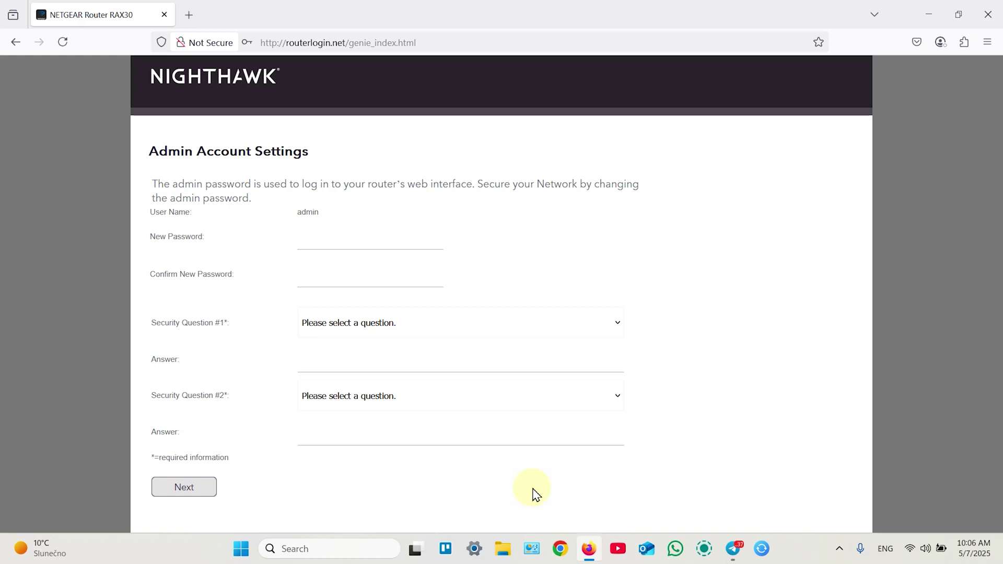
# - Enter and confirm a new admin password on Admin Account Settings
pyautogui.click(324, 244)
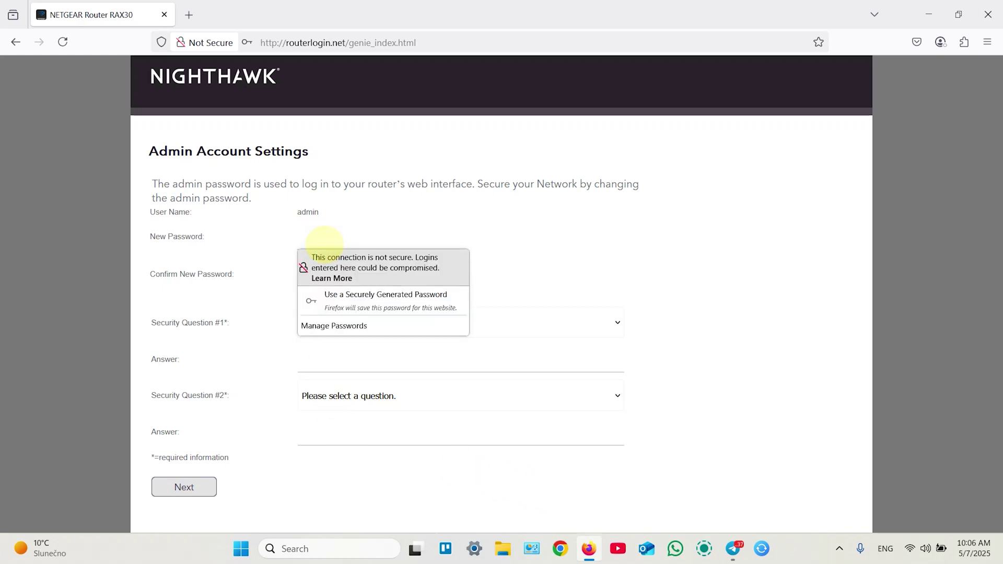
pyautogui.write('••••••')
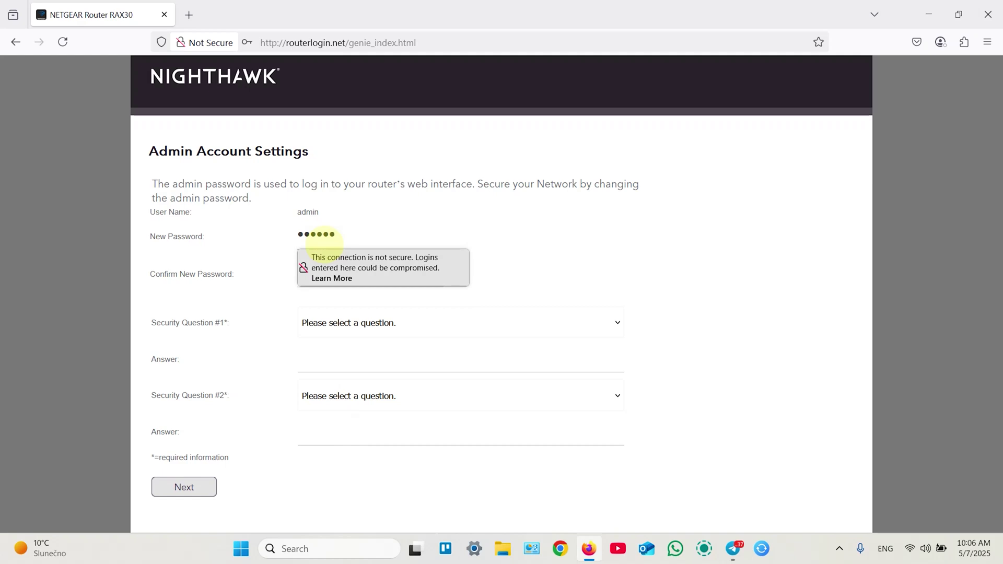
pyautogui.write('••••••')
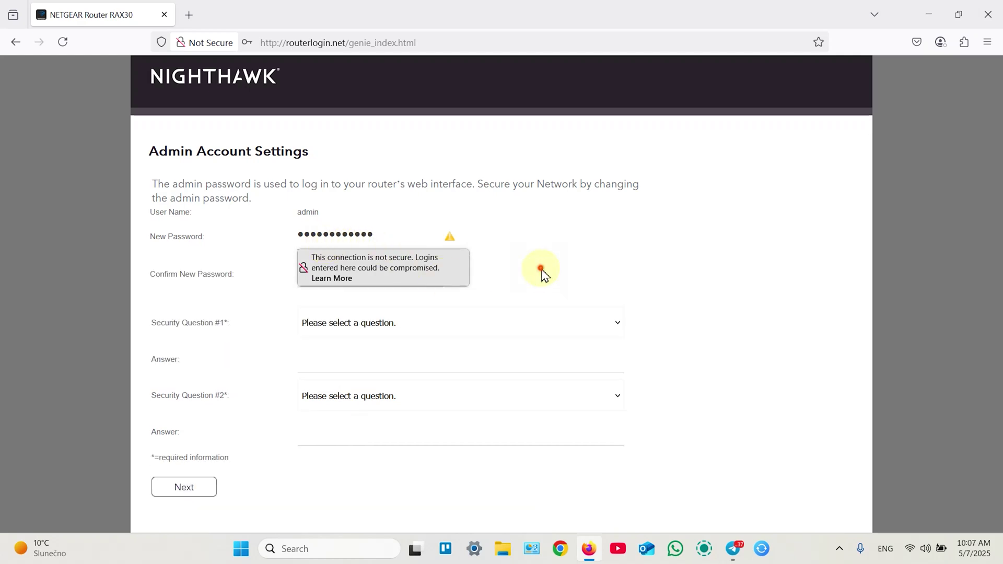
pyautogui.click(359, 284)
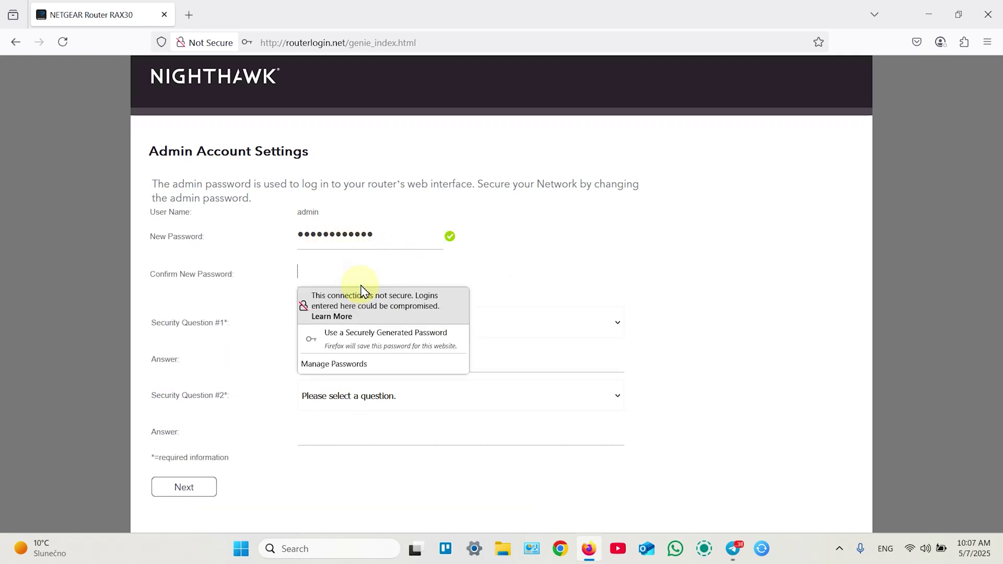
pyautogui.write('•••')
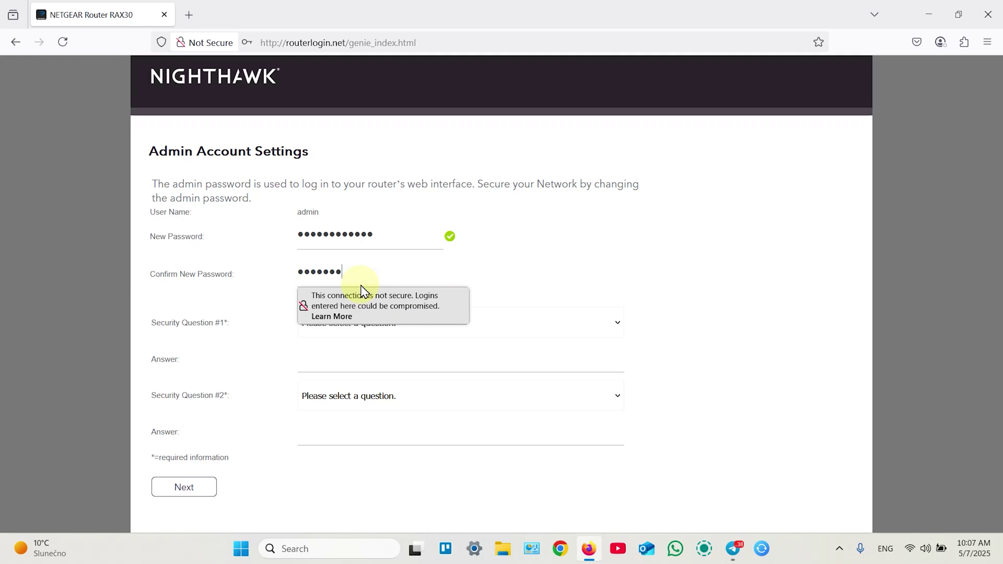
pyautogui.write('•••••••••')
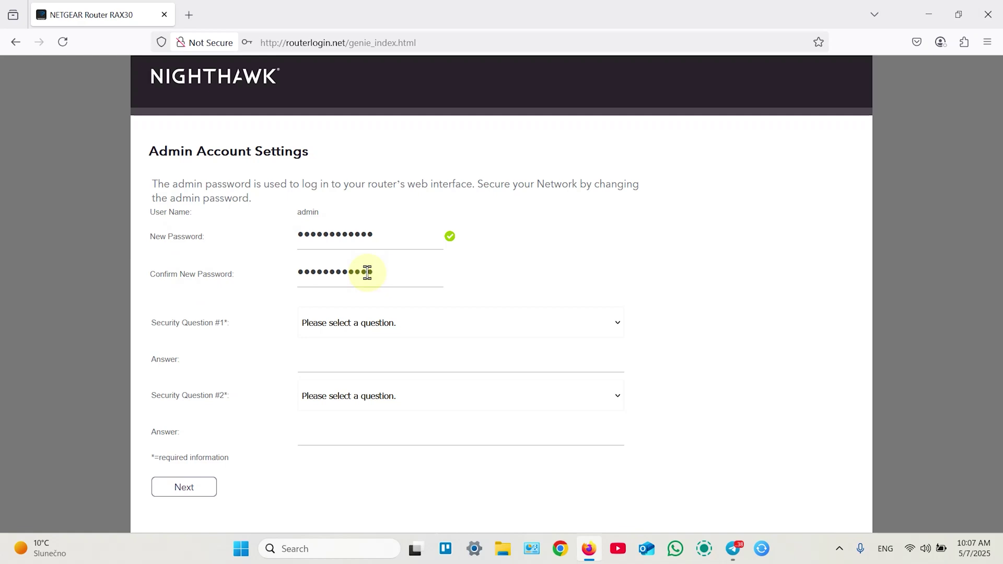
# - Pick the oldest brother's first name and mother's middle name questions, answer both, and submit
pyautogui.click(425, 326)
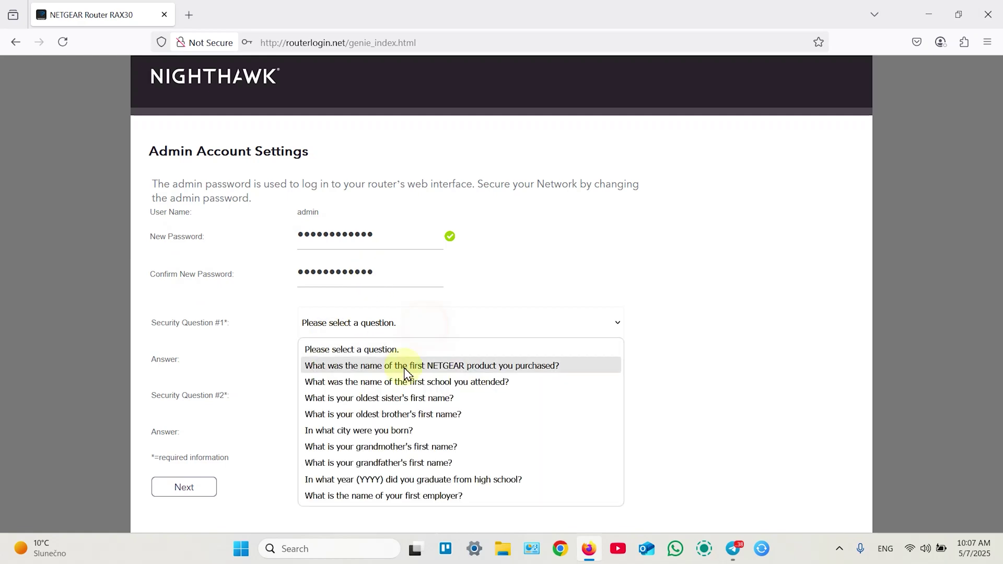
pyautogui.click(405, 413)
pyautogui.click(392, 398)
pyautogui.click(435, 303)
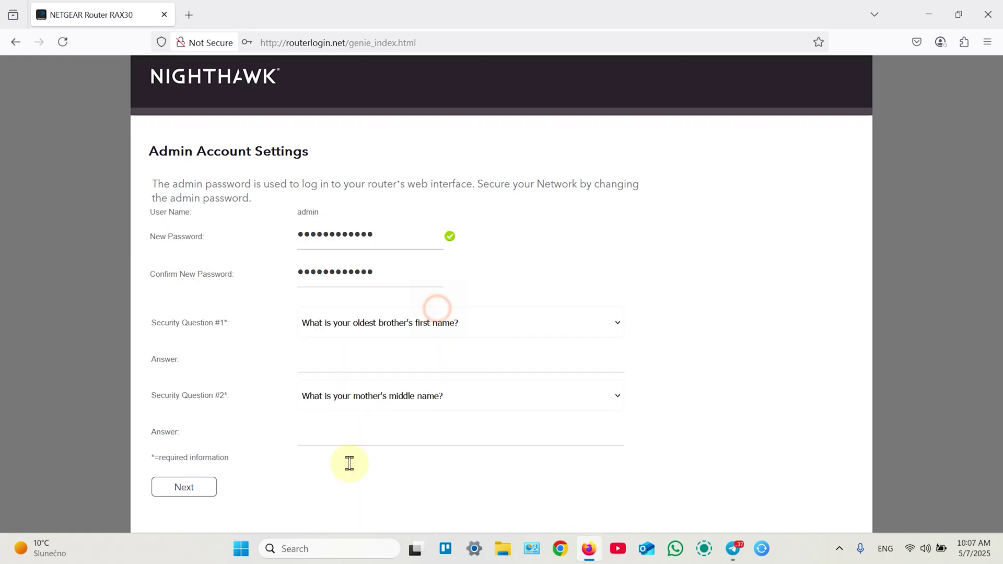
pyautogui.click(329, 360)
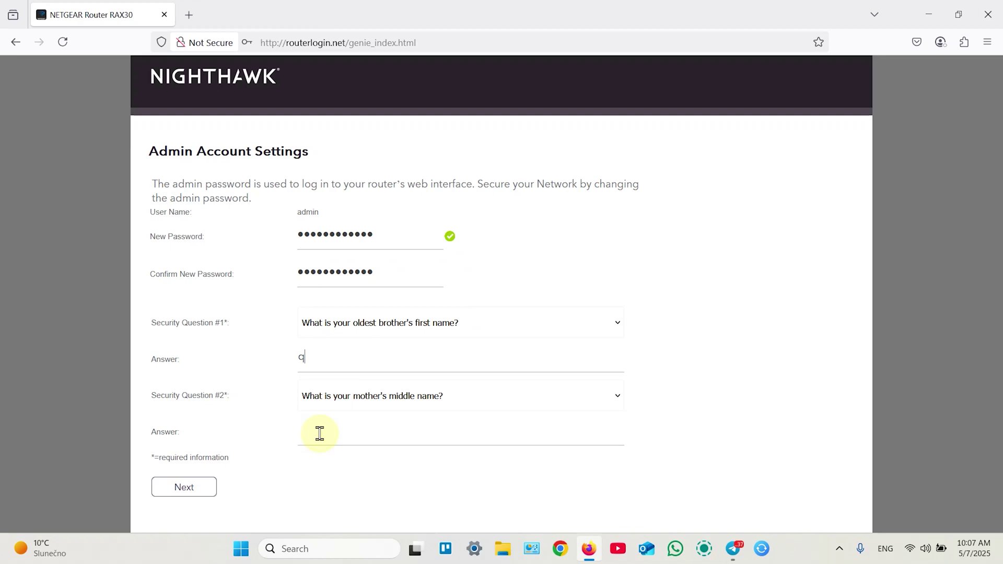
pyautogui.click(320, 433)
pyautogui.write('q')
pyautogui.click(186, 493)
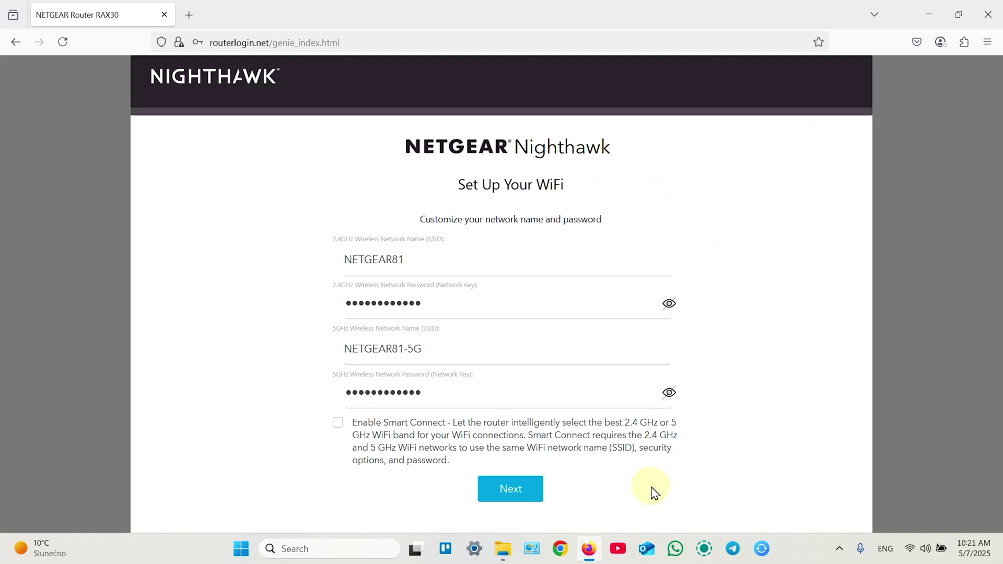
# - Keep the default NETGEAR81 and NETGEAR81-5G names and passwords and continue
pyautogui.click(511, 492)
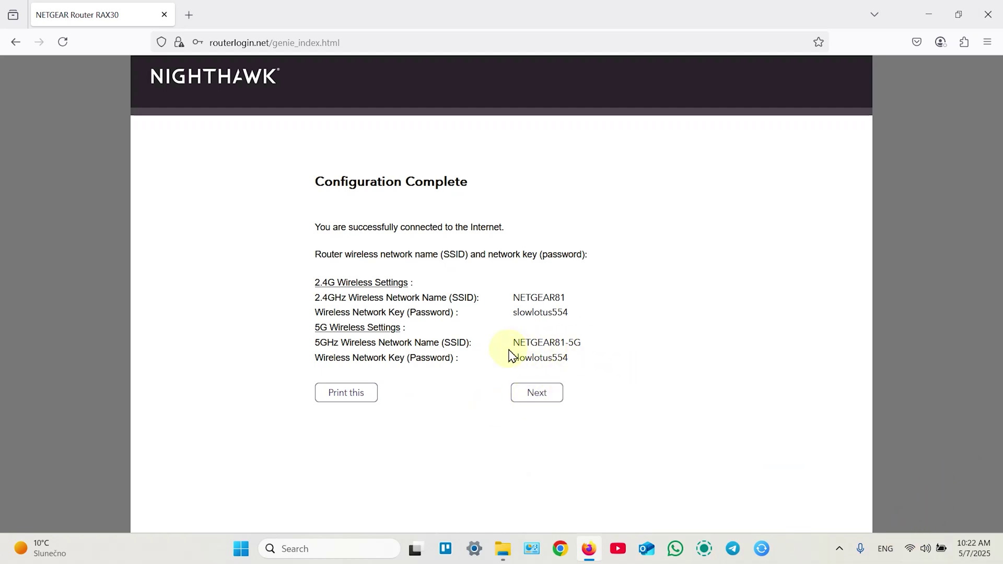
# - Verify the PC's Wi-Fi, continue past Configuration Complete, and decline Firefox's password saving
pyautogui.click(908, 547)
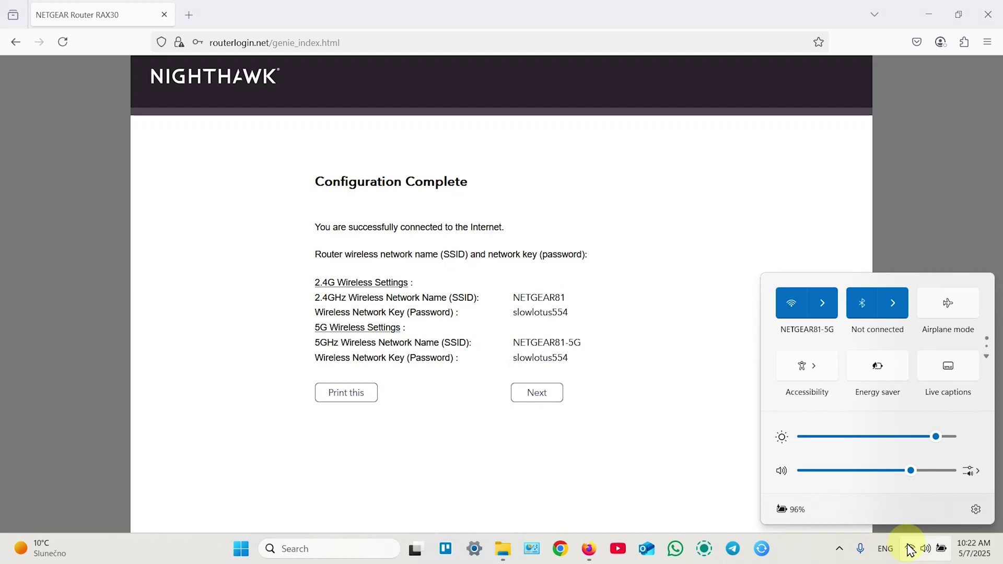
pyautogui.click(726, 321)
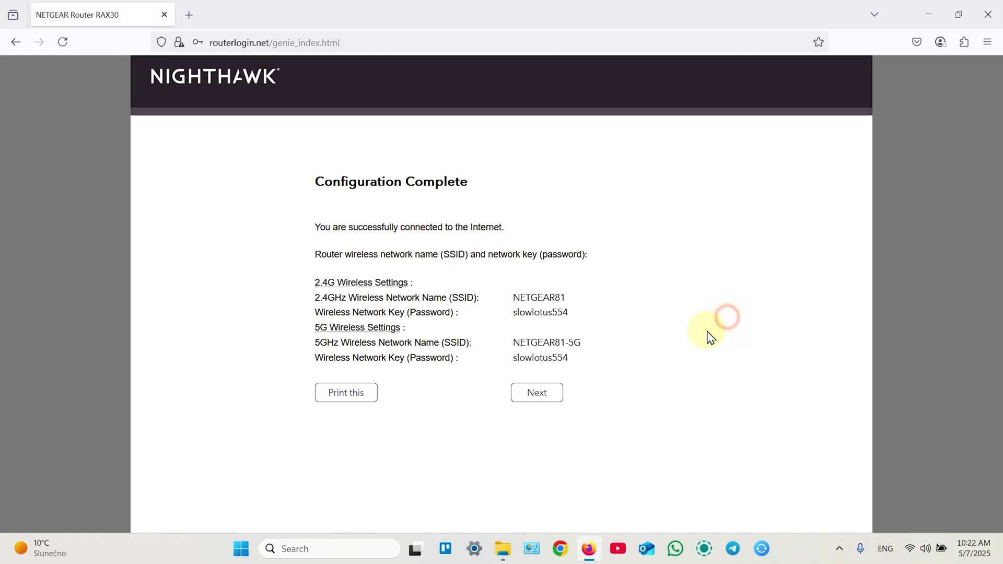
pyautogui.click(537, 398)
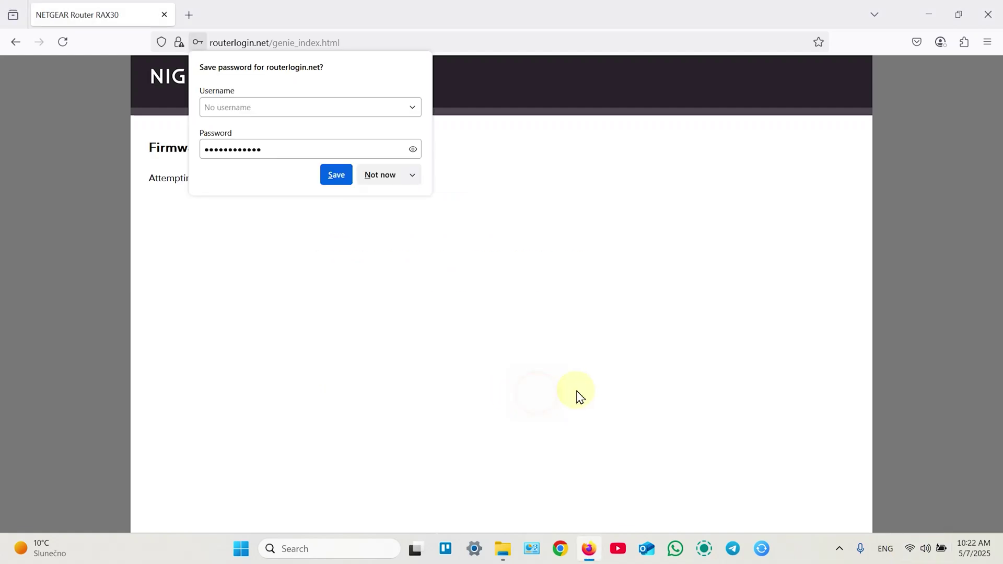
pyautogui.click(373, 175)
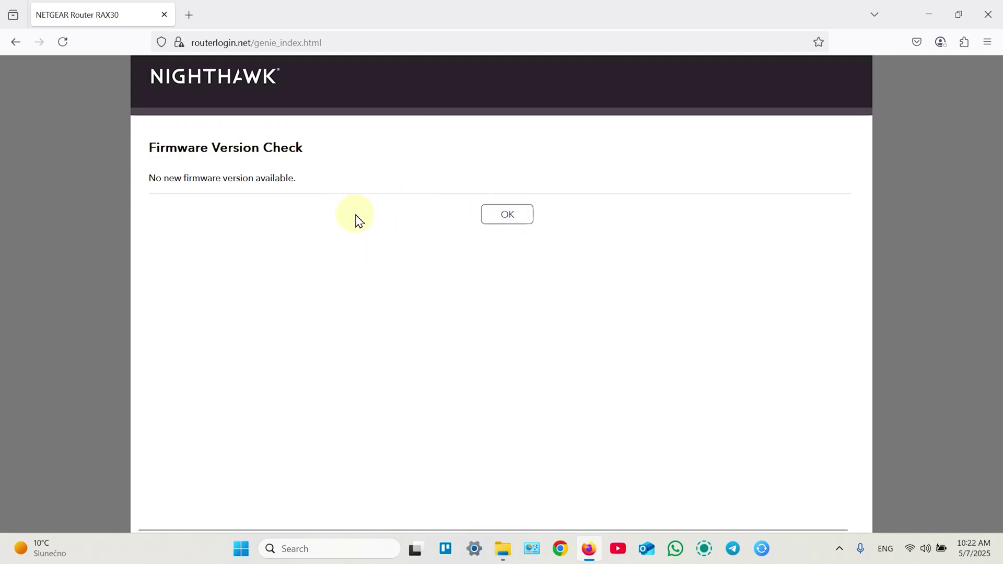
# - Acknowledge the no-new-firmware result and check the PC's Wi-Fi connection status
pyautogui.click(509, 220)
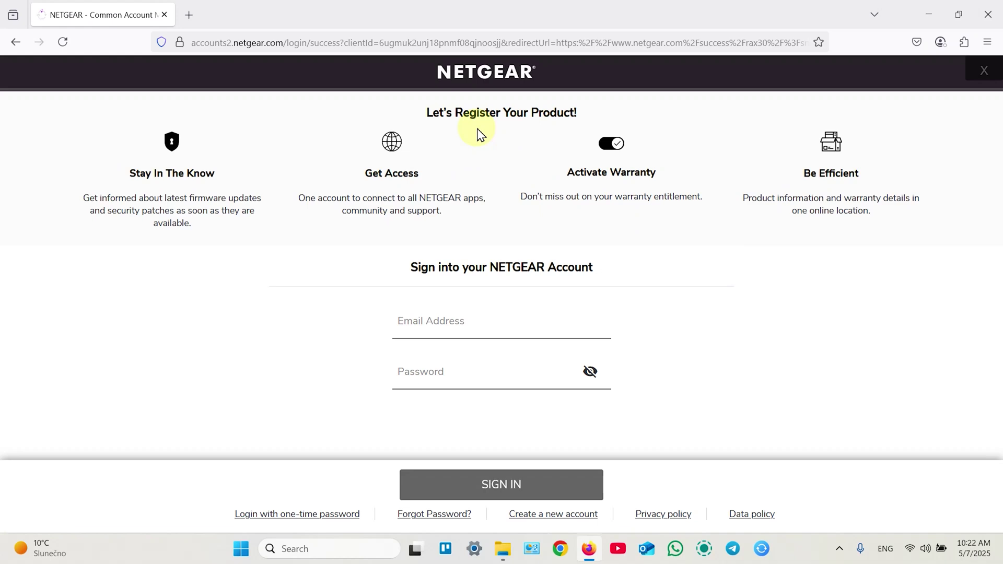
pyautogui.click(911, 547)
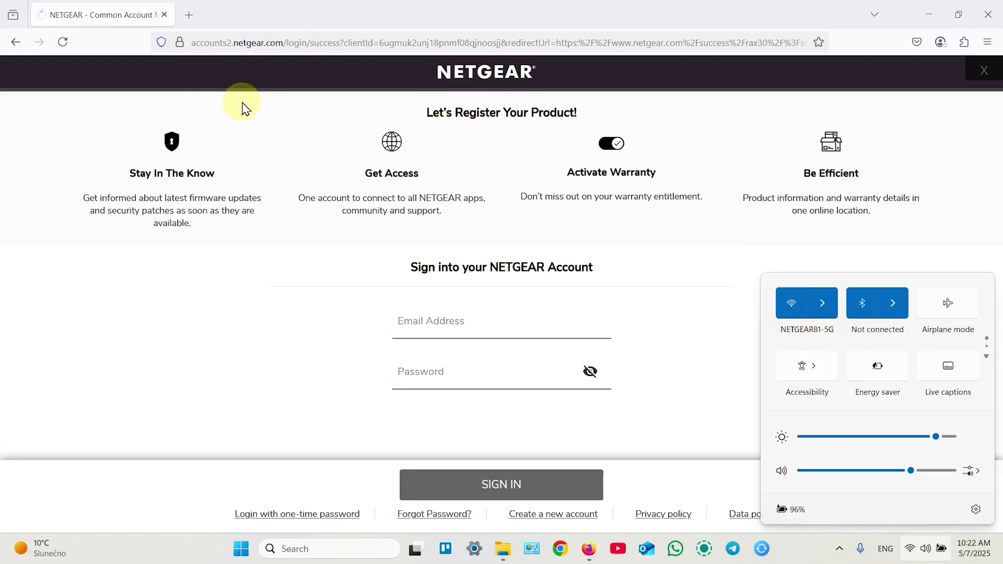
pyautogui.click(189, 16)
# - Close the registration tab and sign in at routerlogin.net as admin with the router password
pyautogui.click(164, 15)
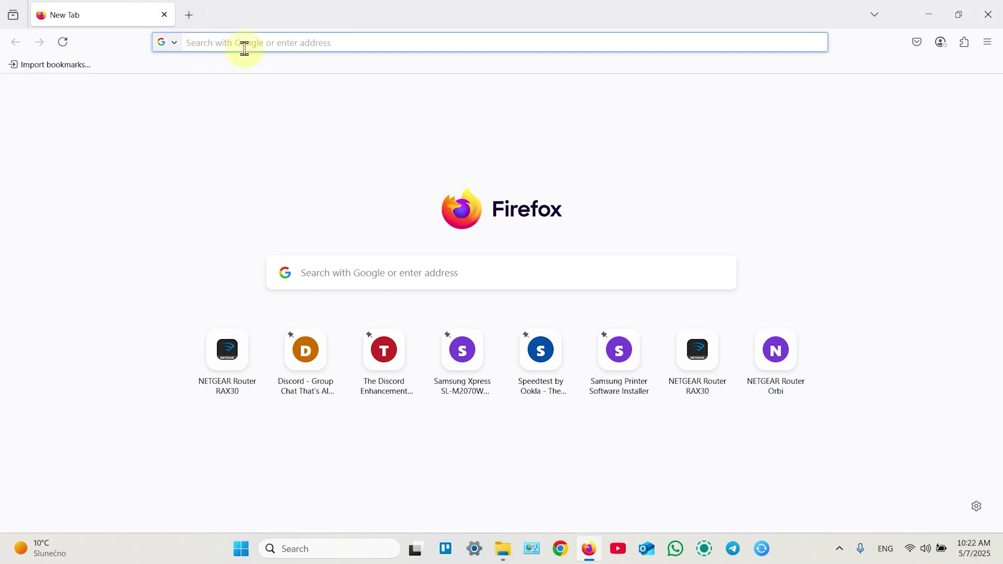
pyautogui.write('routerlogin.net/')
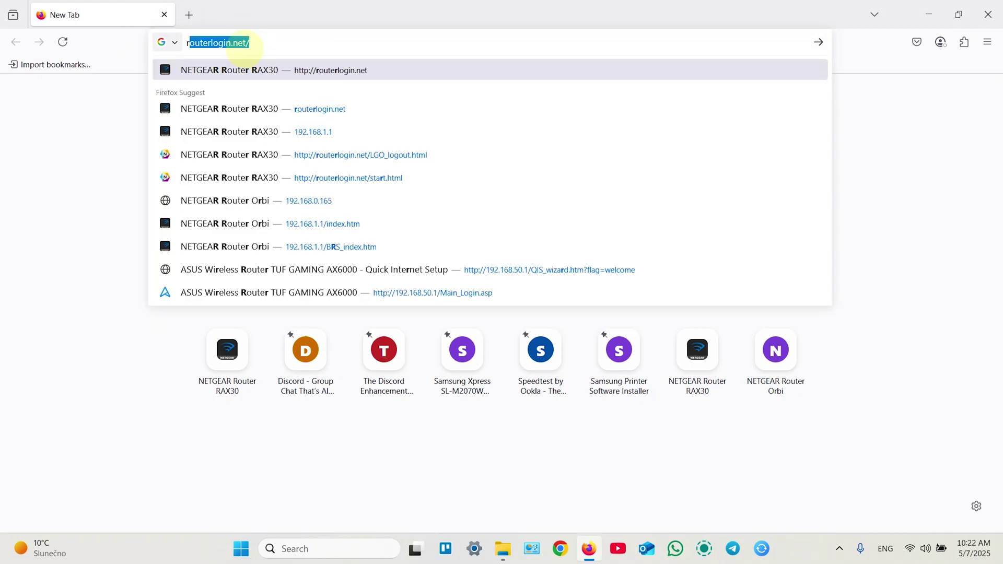
pyautogui.press('End')
pyautogui.press('Return')
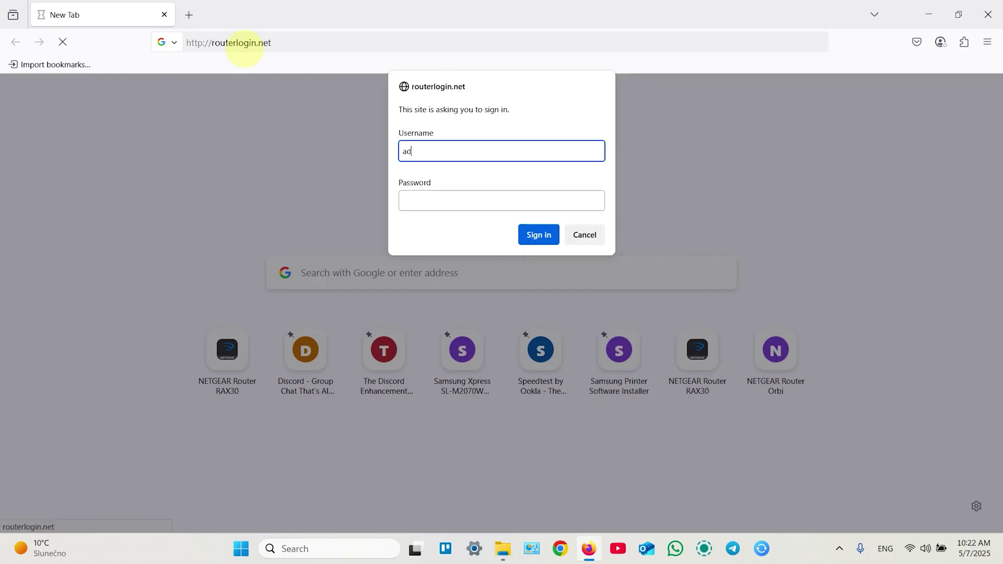
pyautogui.press('Tab')
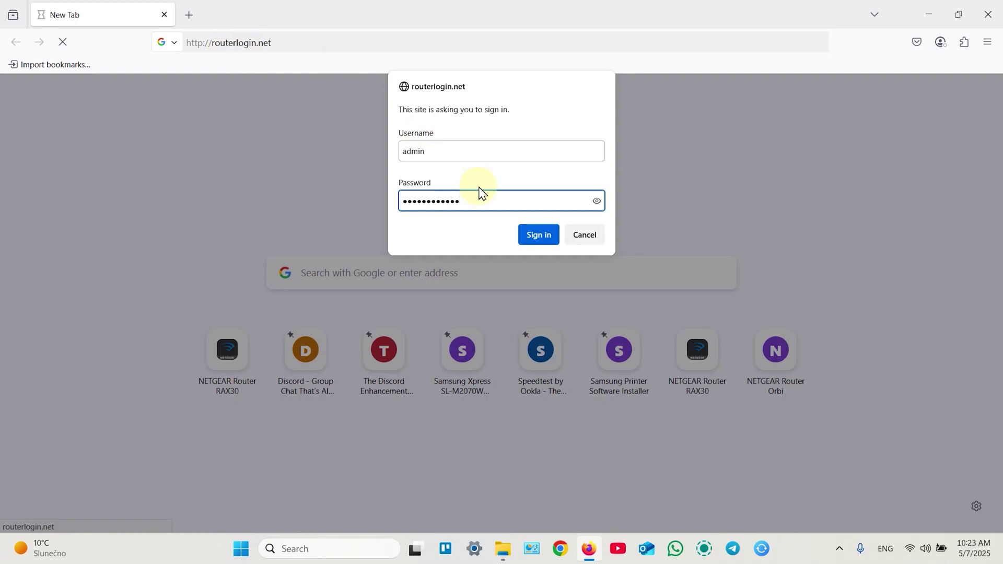
pyautogui.click(538, 236)
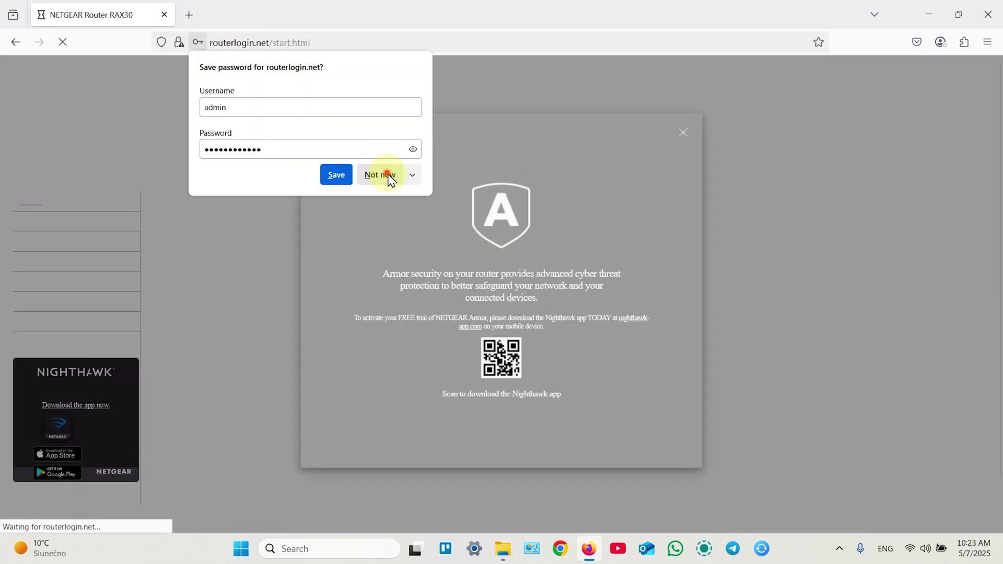
# - Decline saving the password, dismiss the NETGEAR Armor popup, and switch to the ADVANCED tab
pyautogui.click(386, 174)
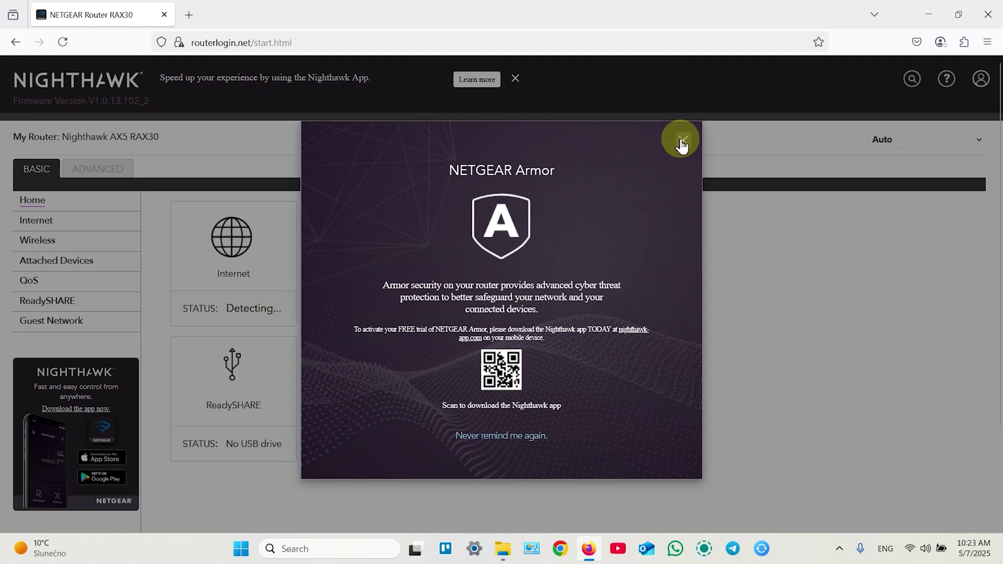
pyautogui.click(684, 140)
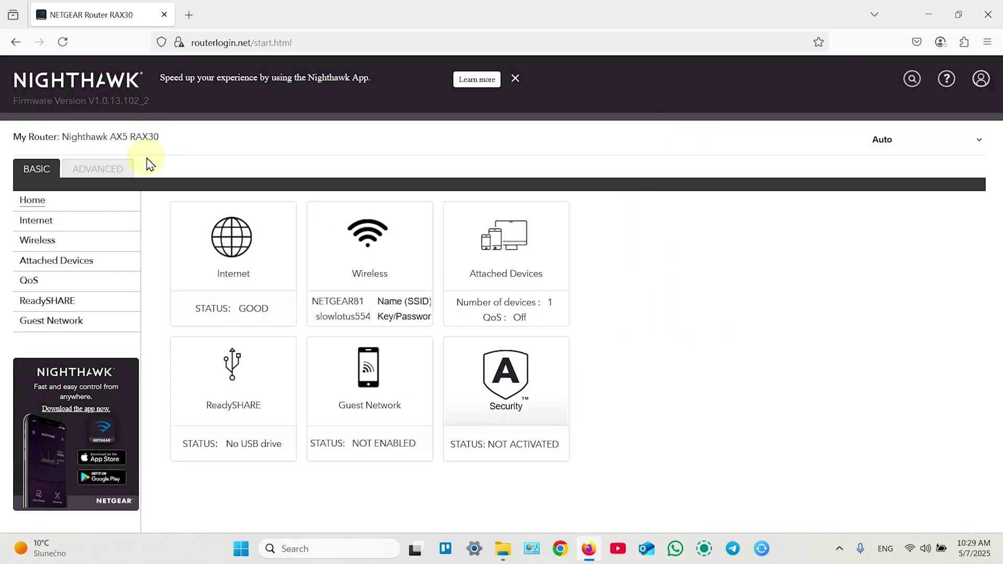
pyautogui.click(78, 172)
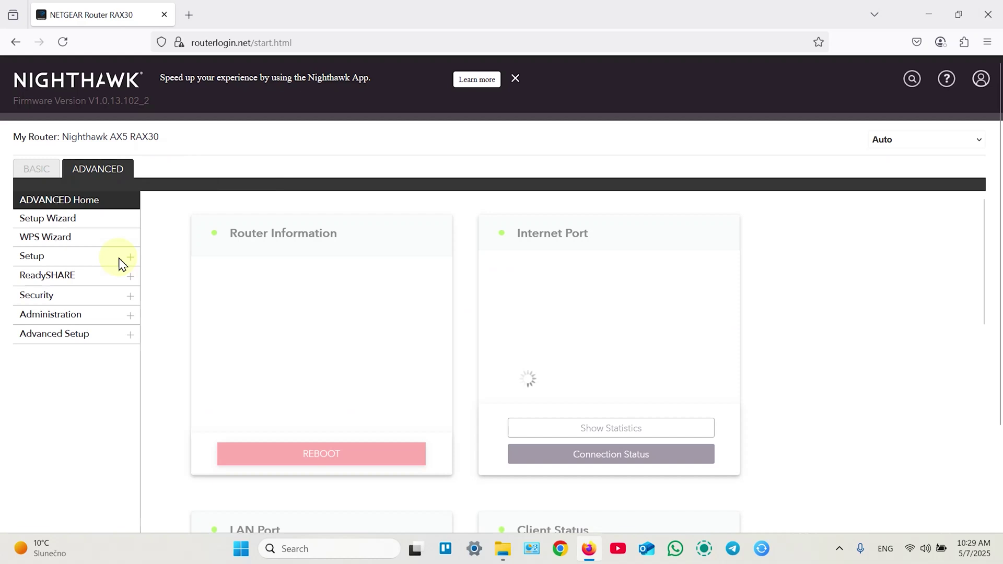
# - Go to Advanced Setup > Router / AP / Bridge Mode in the left menu
pyautogui.click(116, 337)
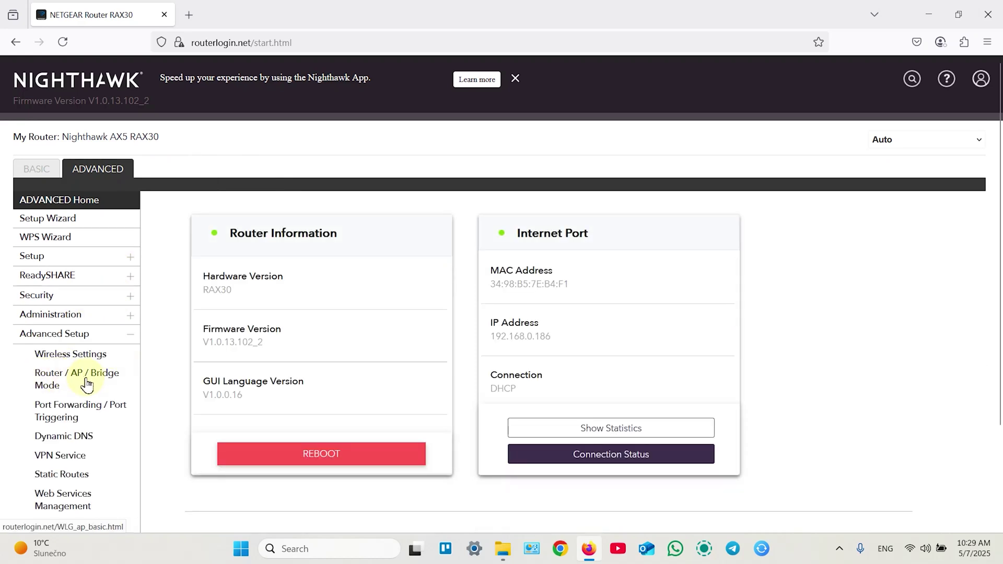
pyautogui.click(41, 382)
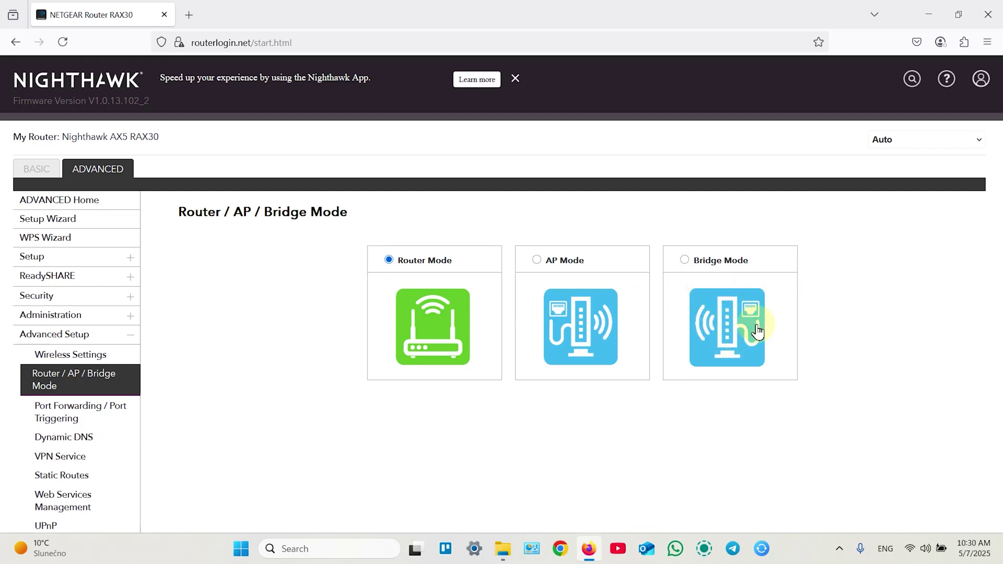
# - Select AP Mode with the IP address obtained dynamically from the existing router, then review the page
pyautogui.click(537, 260)
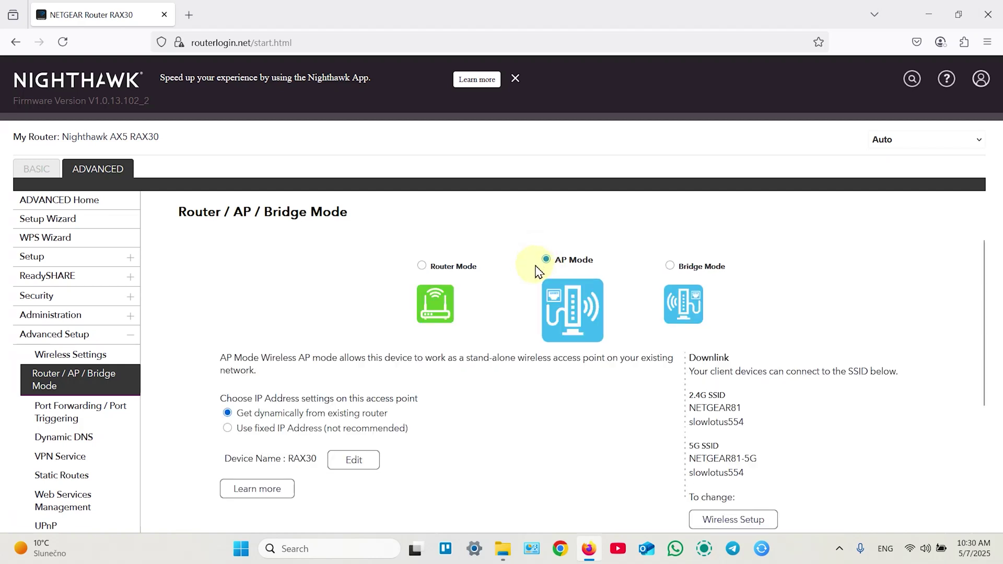
pyautogui.scroll(-2, 409, 265)
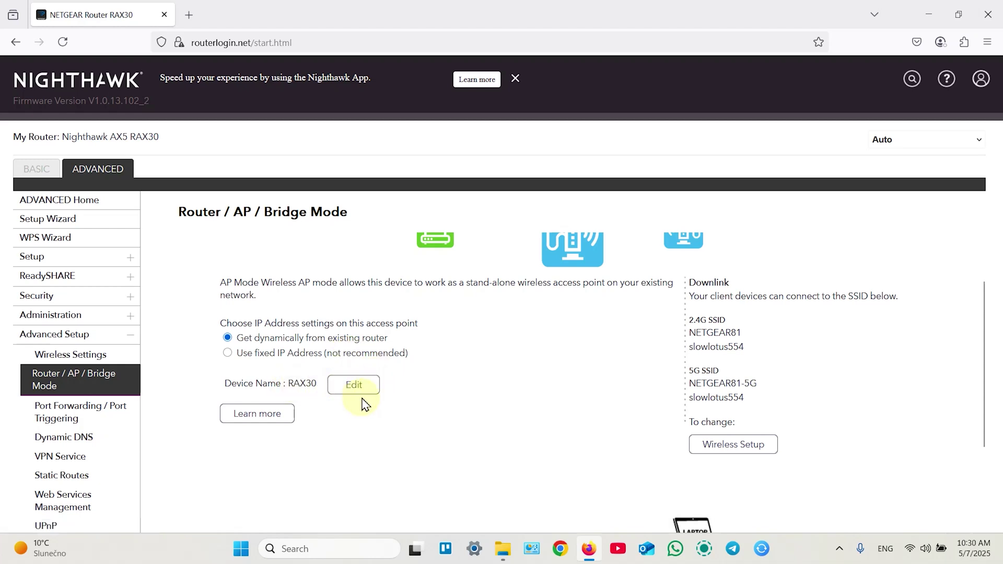
pyautogui.scroll(-2, 399, 387)
pyautogui.scroll(-2, 466, 385)
pyautogui.scroll(5, 526, 381)
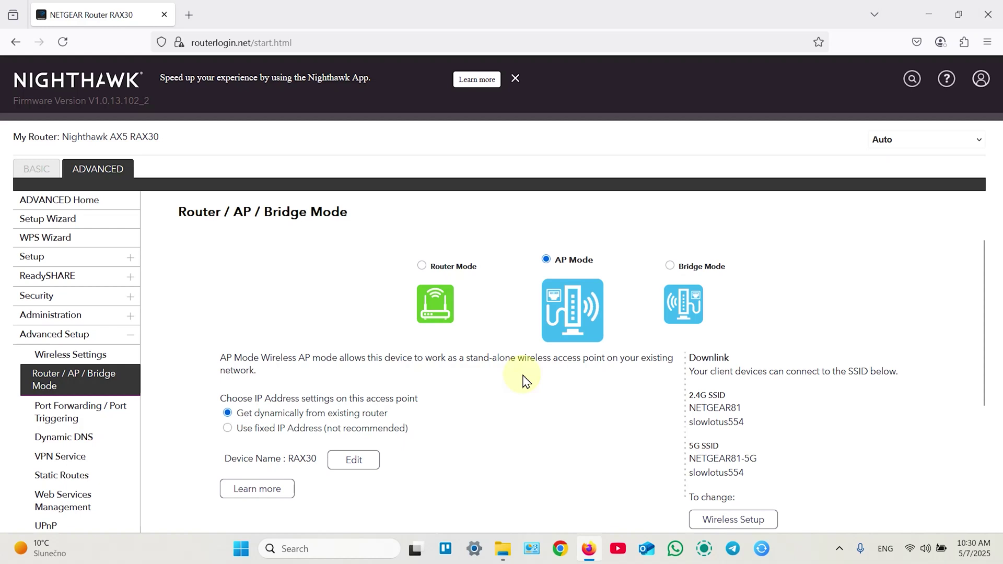
pyautogui.scroll(-3, 574, 376)
pyautogui.scroll(4, 643, 371)
pyautogui.scroll(-2, 721, 360)
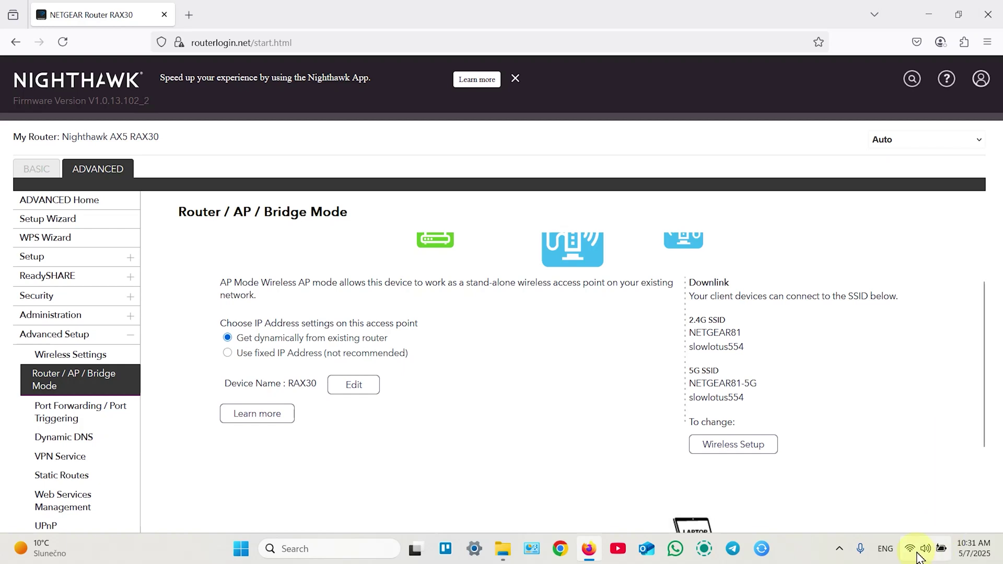
pyautogui.moveTo(910, 556)
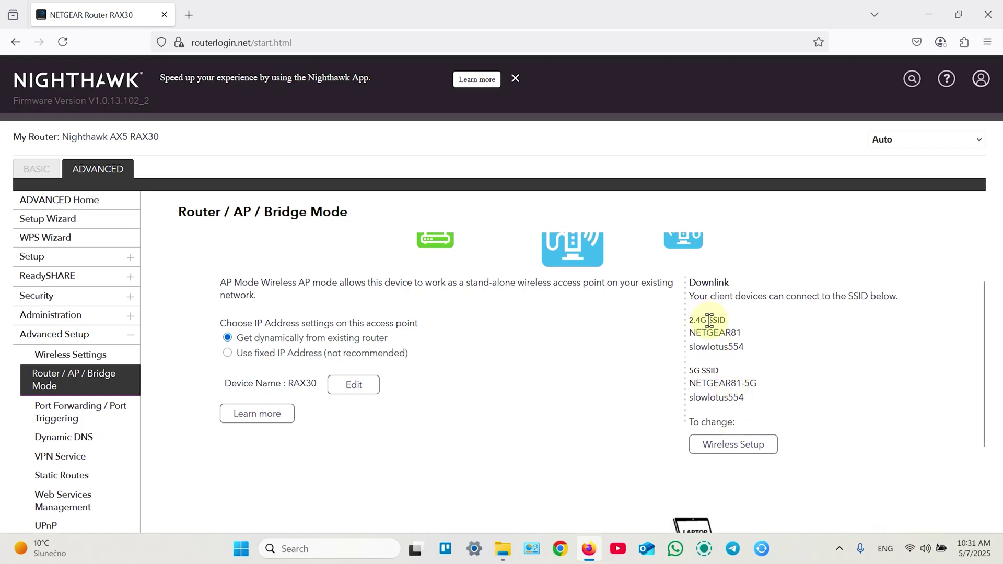
# - Apply the AP Mode setting and confirm the router restart
pyautogui.scroll(-3, 622, 419)
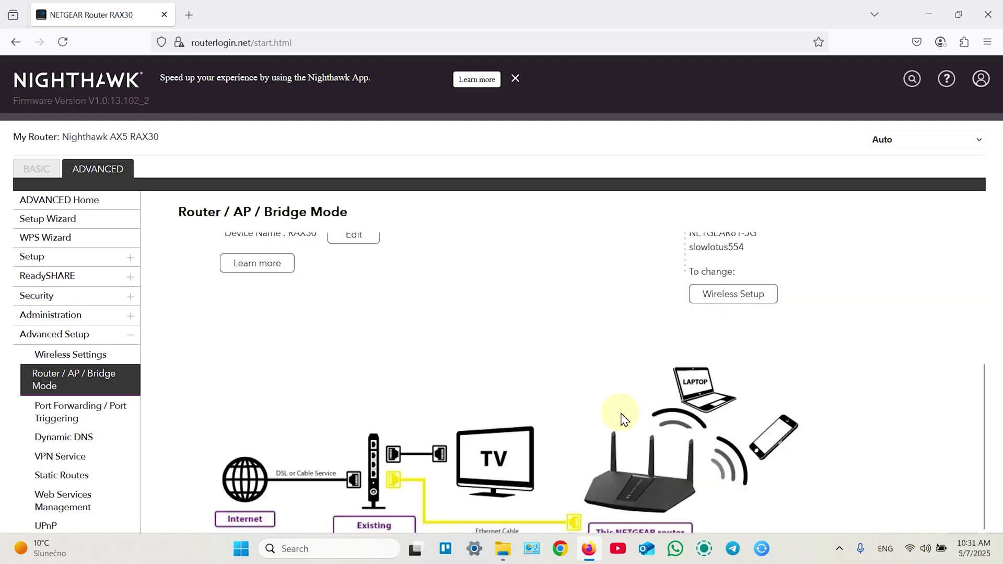
pyautogui.scroll(-2, 887, 436)
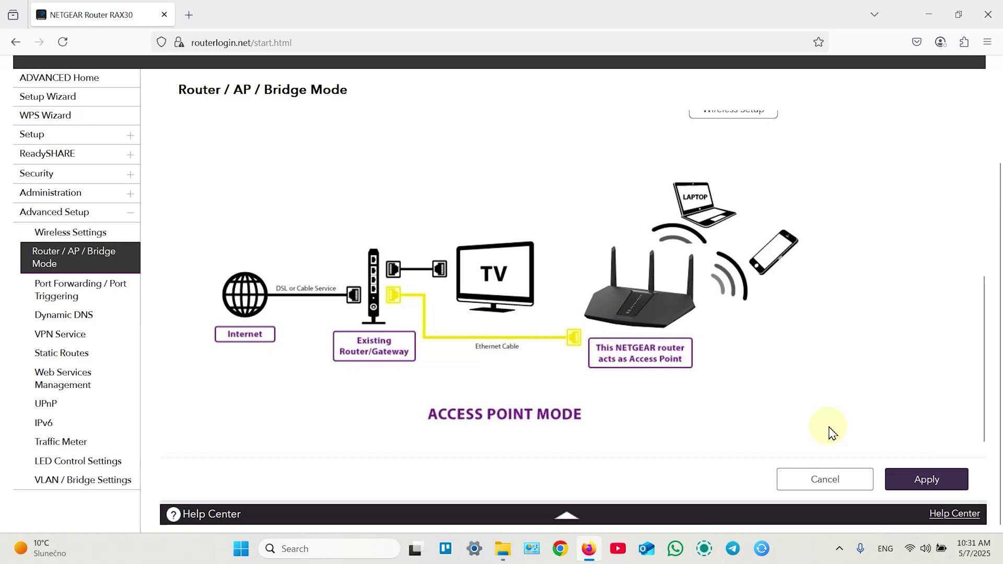
pyautogui.click(911, 472)
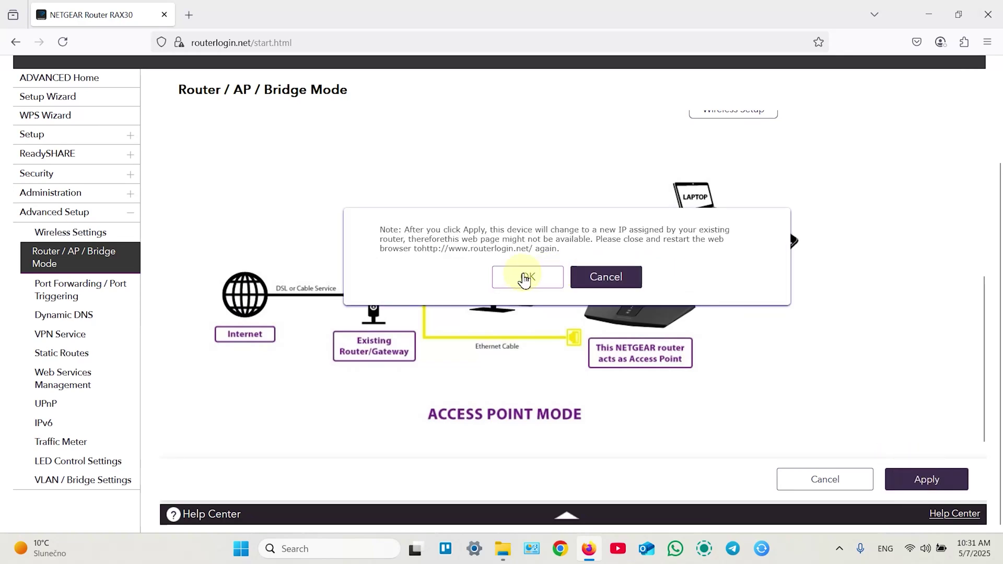
pyautogui.click(528, 278)
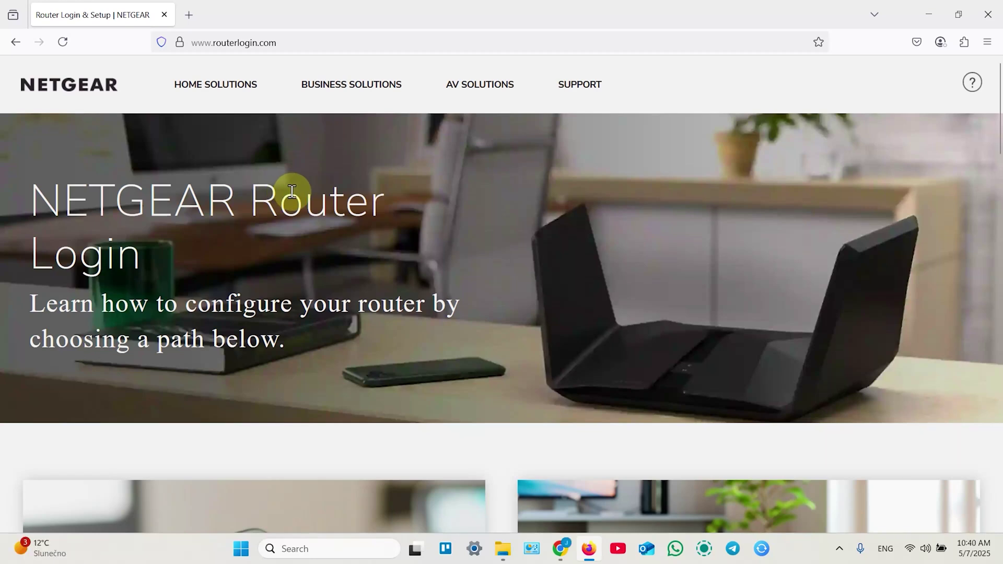
# - Check the laptop's Wi-Fi network, then load routerlogin.net in a new browser tab
pyautogui.click(919, 549)
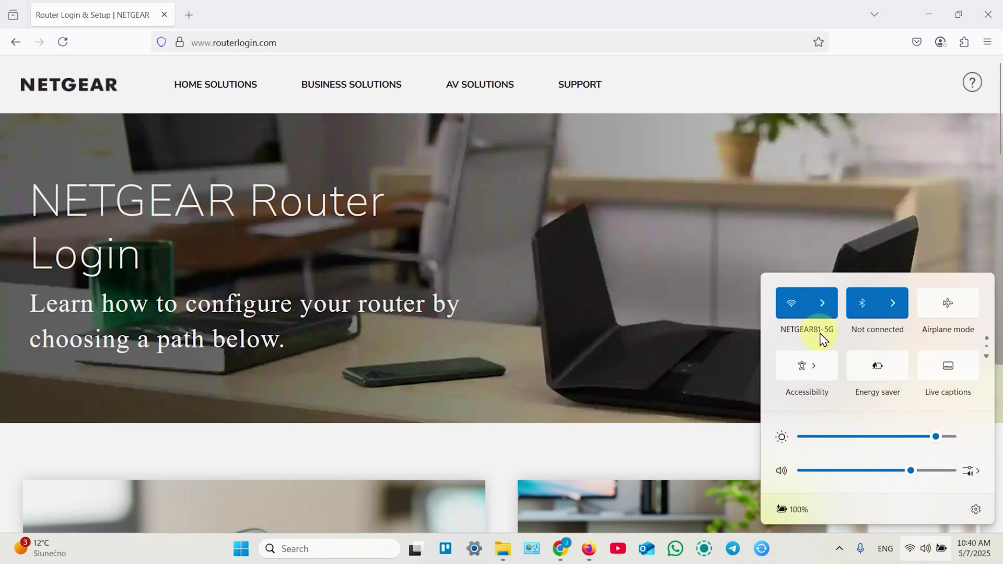
pyautogui.click(189, 12)
pyautogui.click(189, 14)
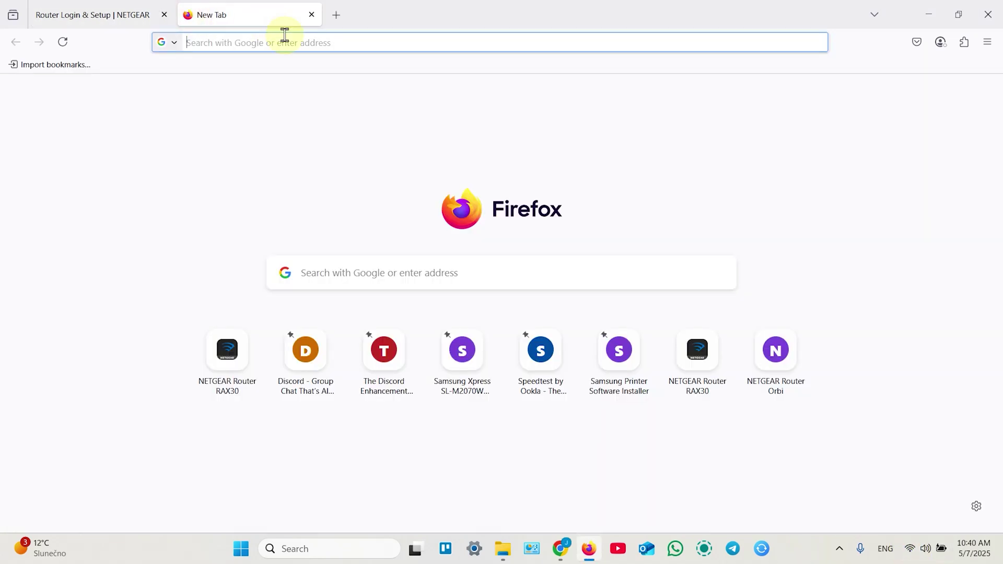
pyautogui.write('routerlogin.net/')
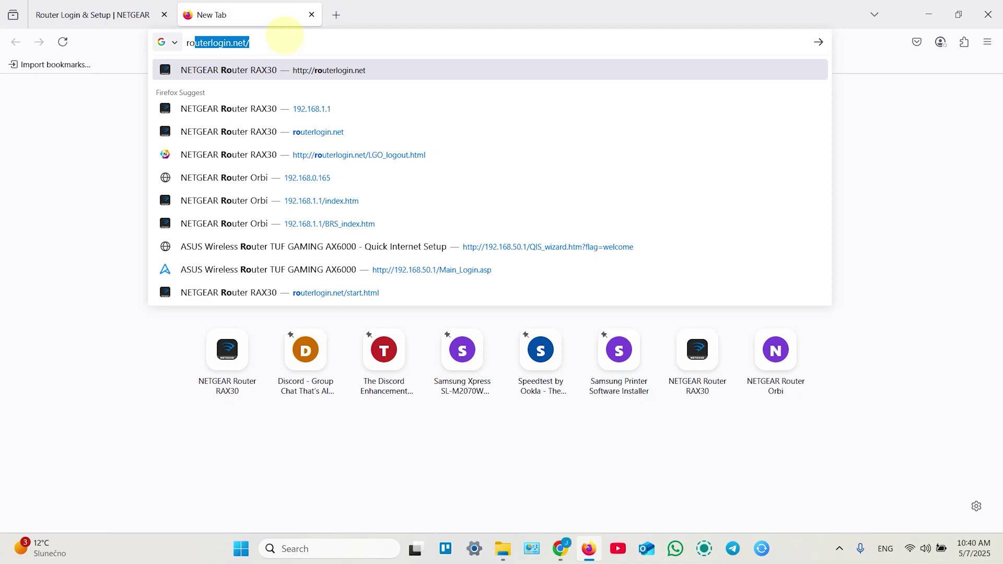
pyautogui.press('Right')
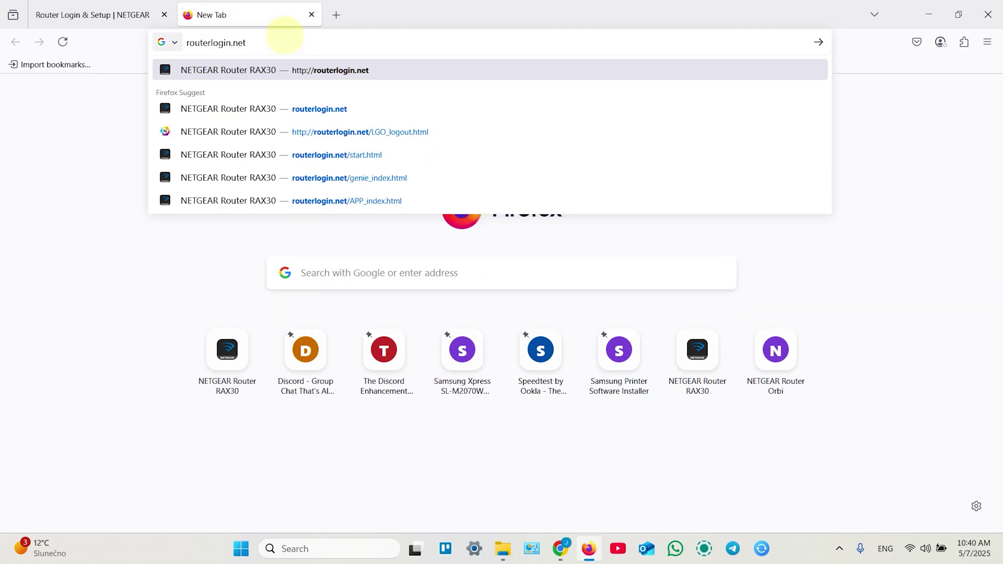
pyautogui.press('Return')
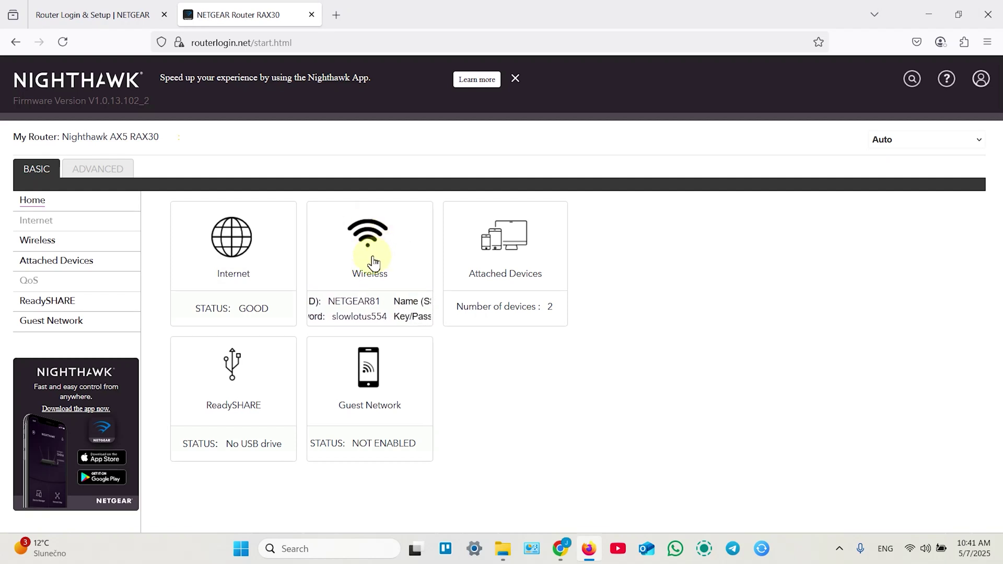
# - Open Wireless Settings and scroll down to the 2.4 GHz network NETGEAR81
pyautogui.click(399, 253)
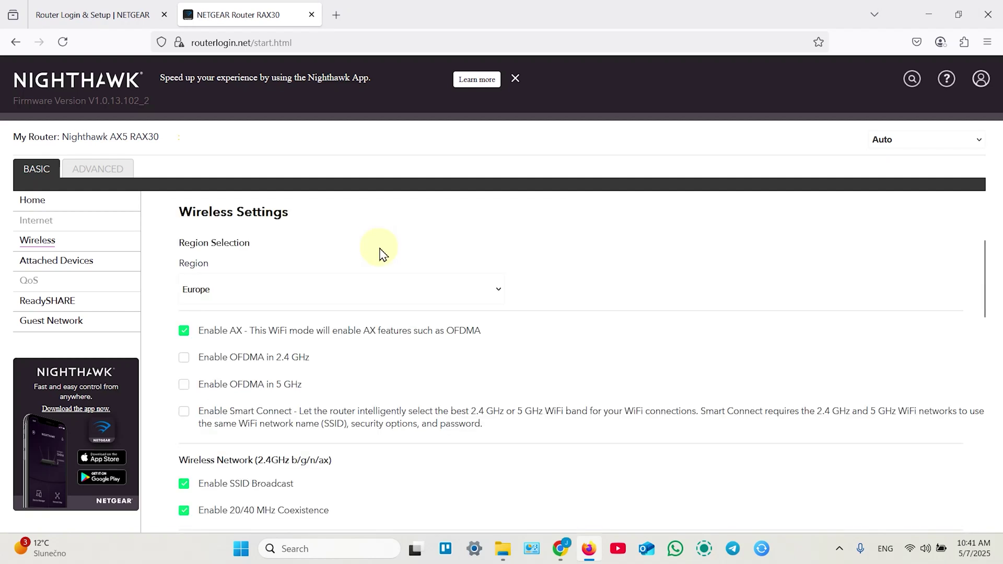
pyautogui.scroll(-2, 325, 245)
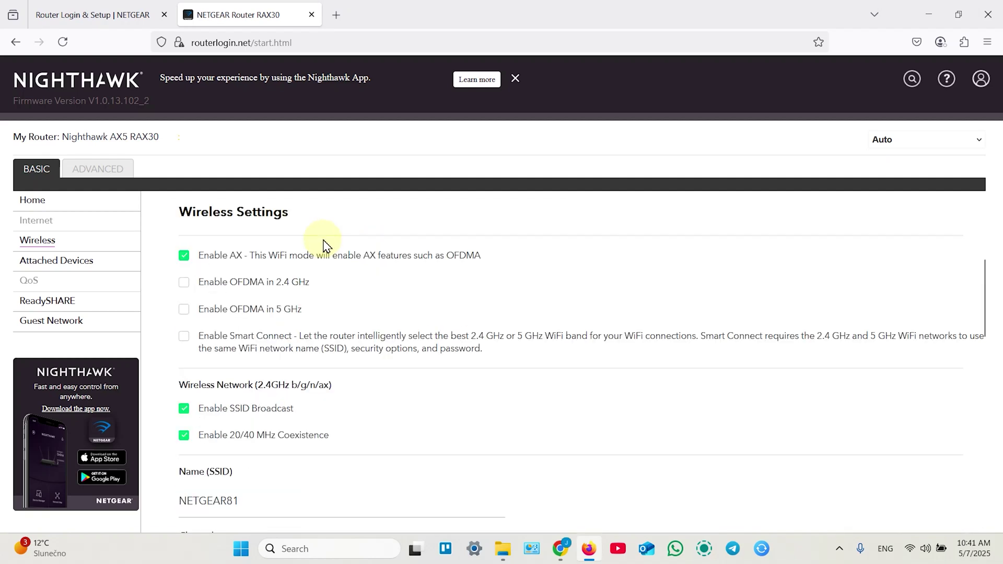
pyautogui.scroll(-5, 325, 243)
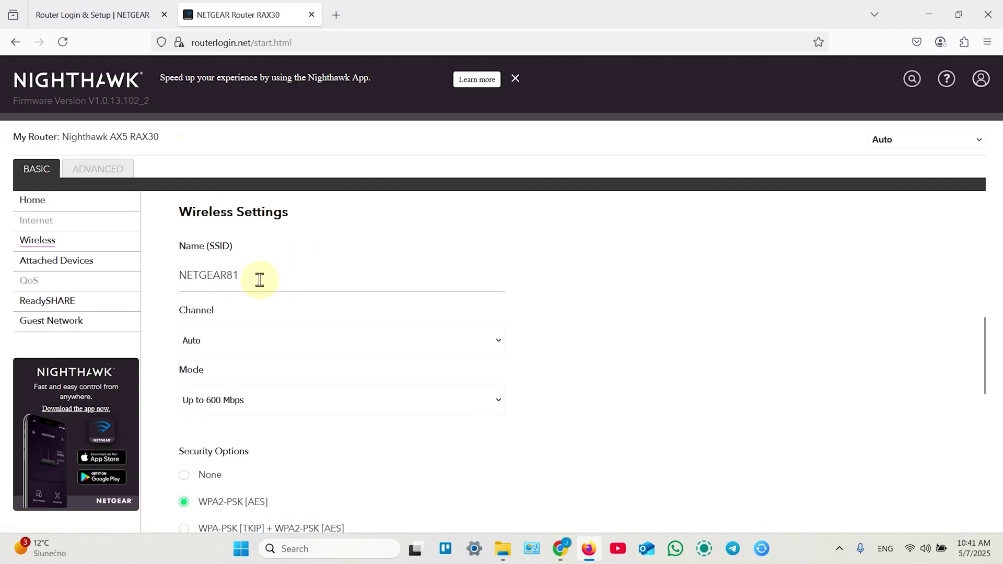
pyautogui.moveTo(253, 278); pyautogui.dragTo(165, 282)
pyautogui.click(922, 549)
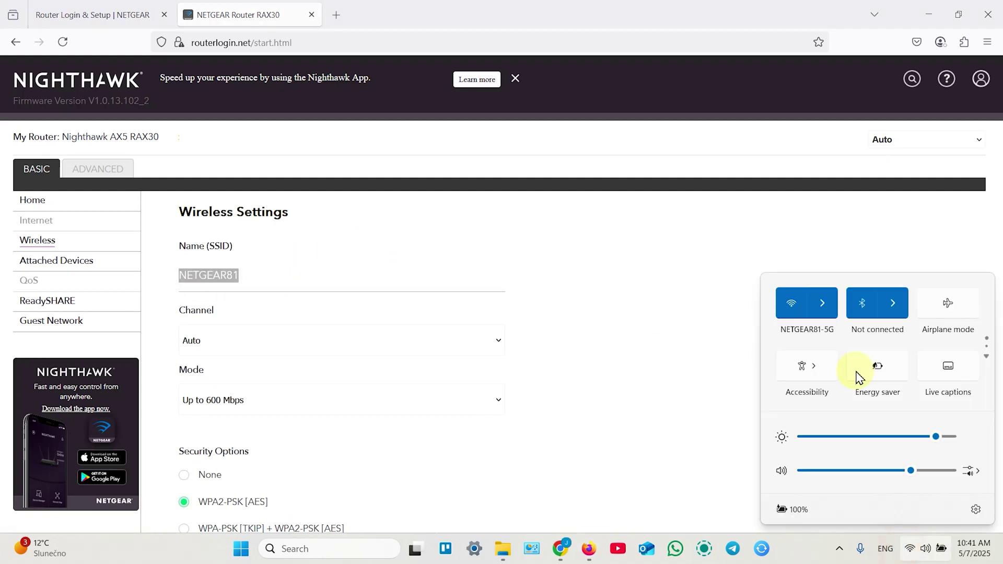
pyautogui.click(831, 303)
pyautogui.scroll(-2, 841, 396)
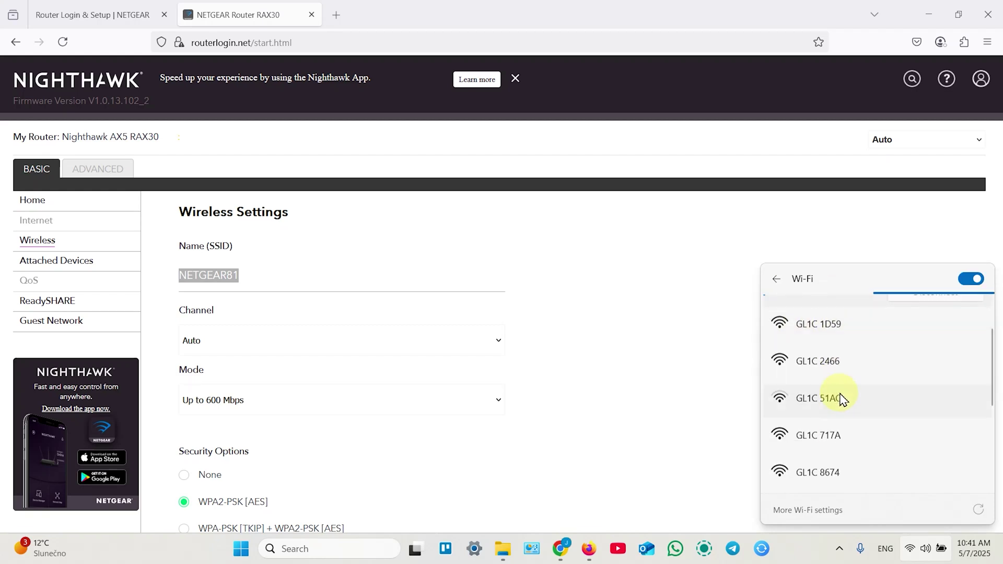
pyautogui.scroll(1, 862, 434)
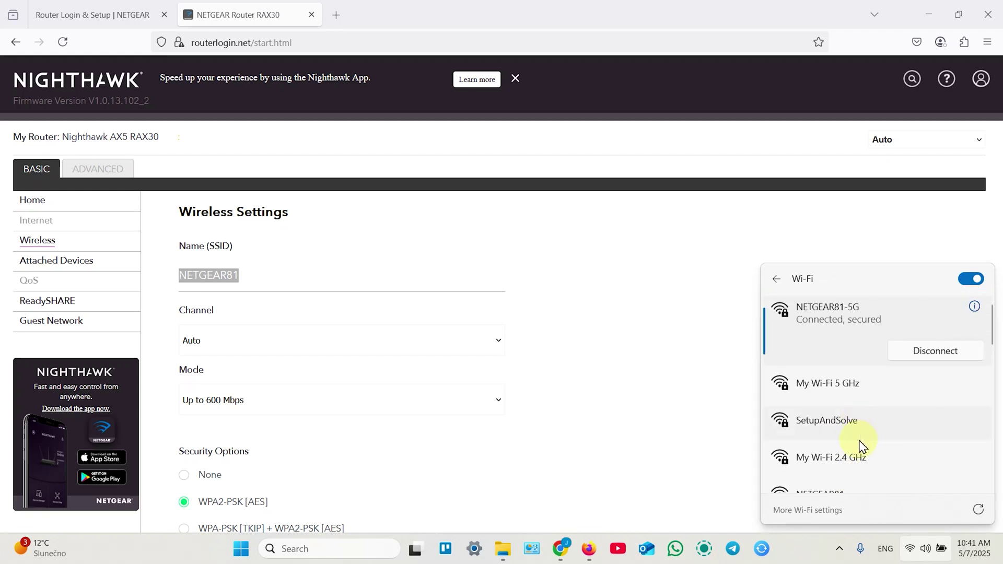
pyautogui.scroll(-1, 833, 461)
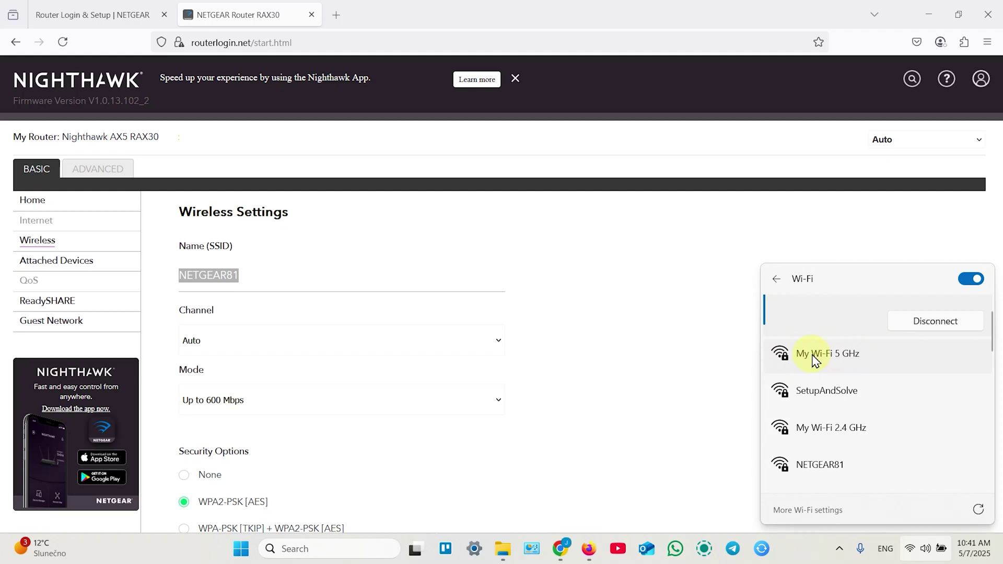
pyautogui.click(615, 253)
pyautogui.scroll(2, 578, 318)
pyautogui.scroll(4, 578, 319)
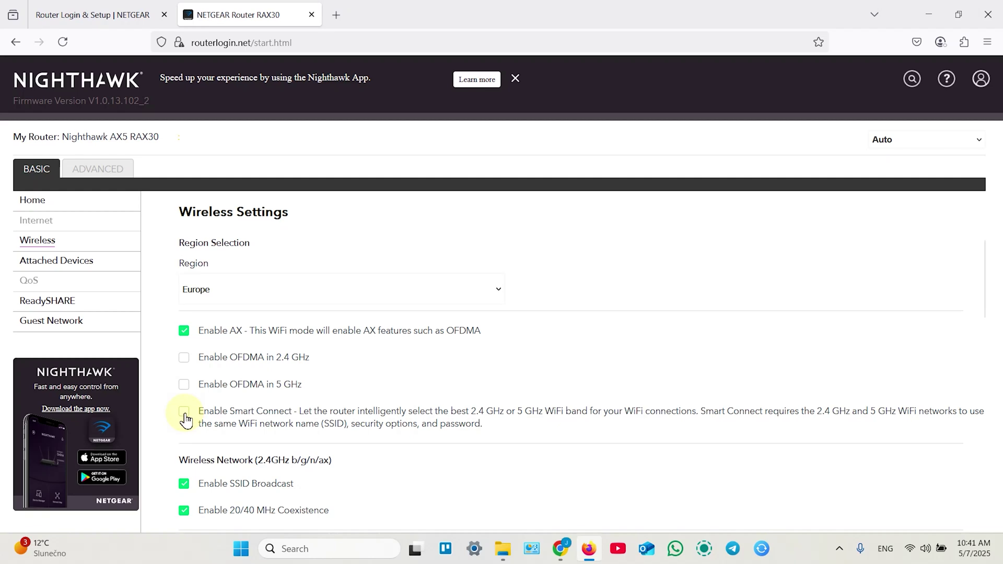
# - Rename the 2.4 GHz network from NETGEAR81 to My Wi-Fi 2.4 GHz
pyautogui.scroll(-3, 181, 414)
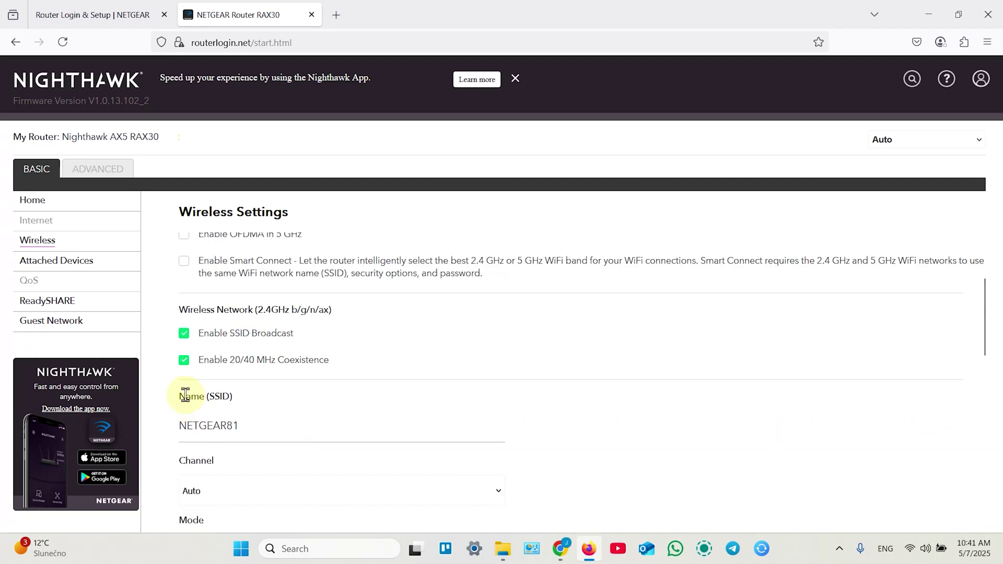
pyautogui.click(259, 428)
pyautogui.doubleClick(260, 428)
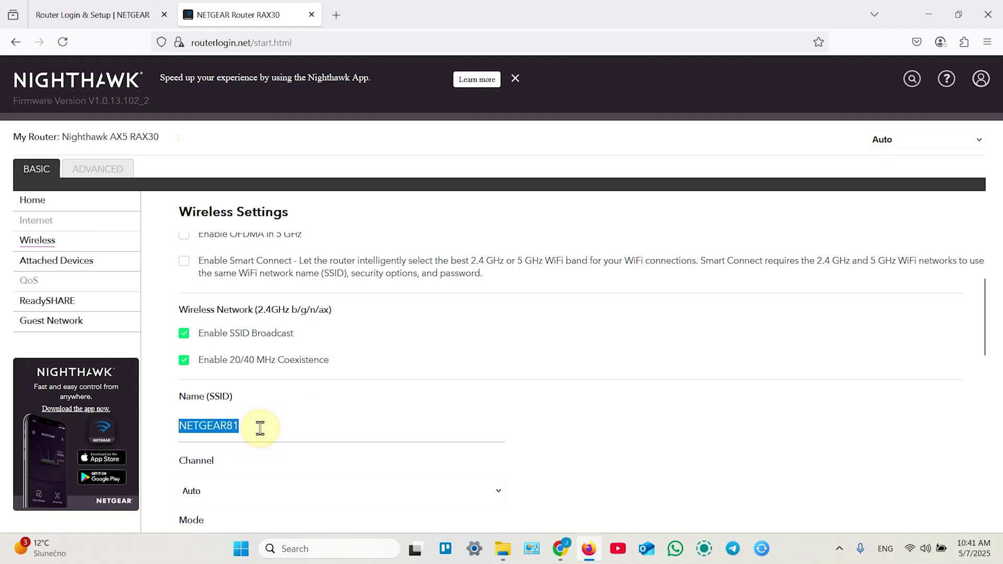
pyautogui.write('My Wi-Fi')
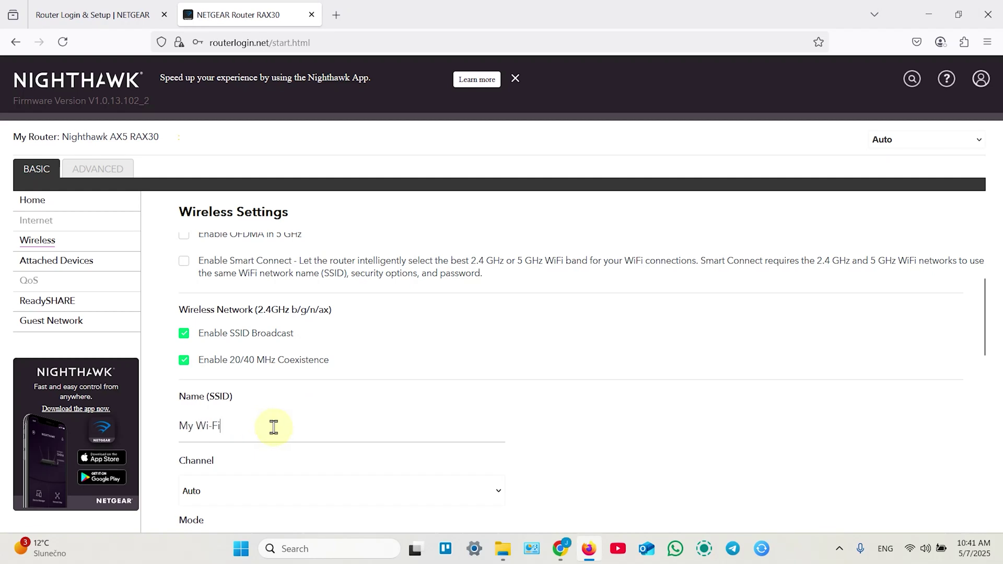
pyautogui.click(273, 427)
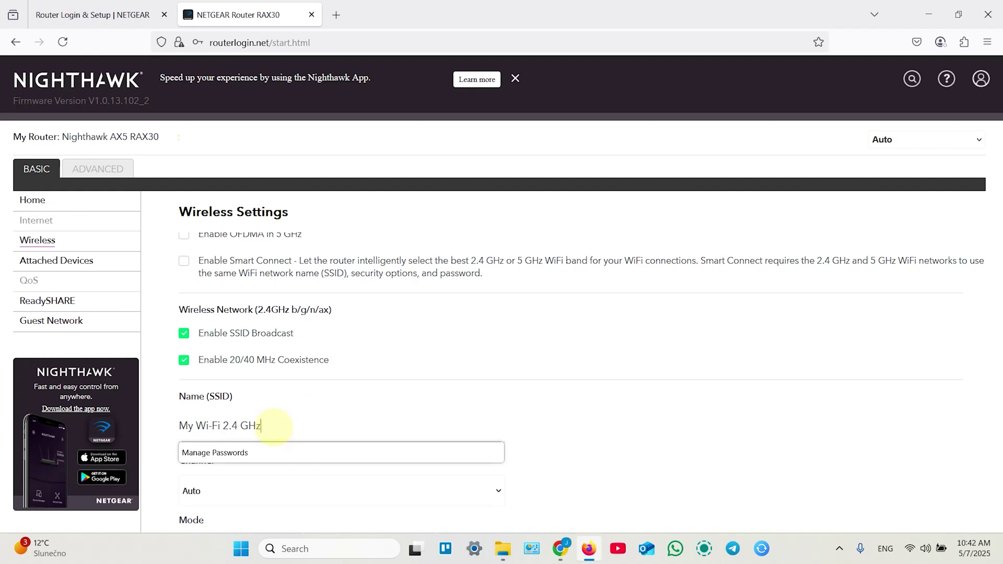
# - Reveal the 2.4 GHz password and replace it with a new network key
pyautogui.scroll(-3, 599, 383)
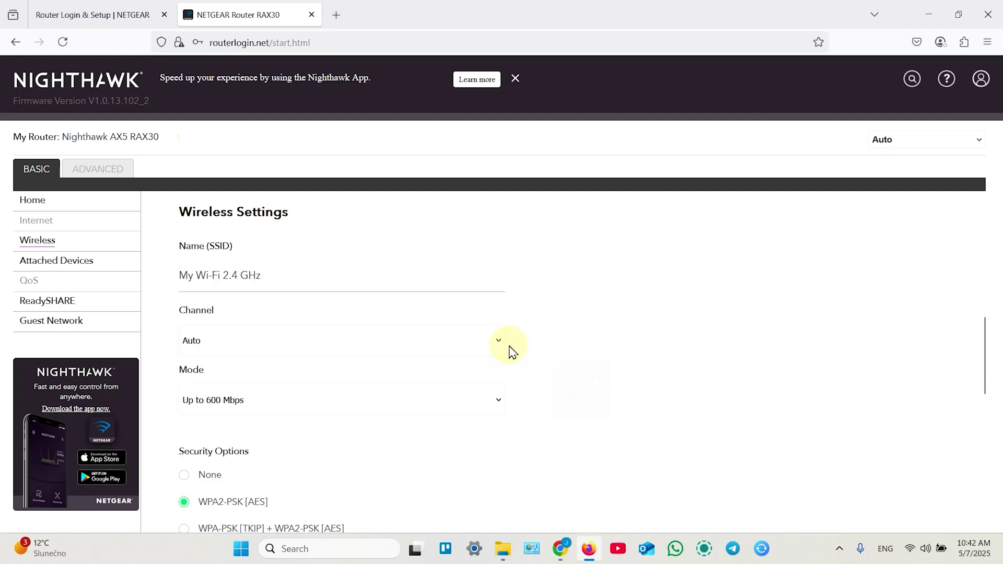
pyautogui.scroll(-5, 499, 351)
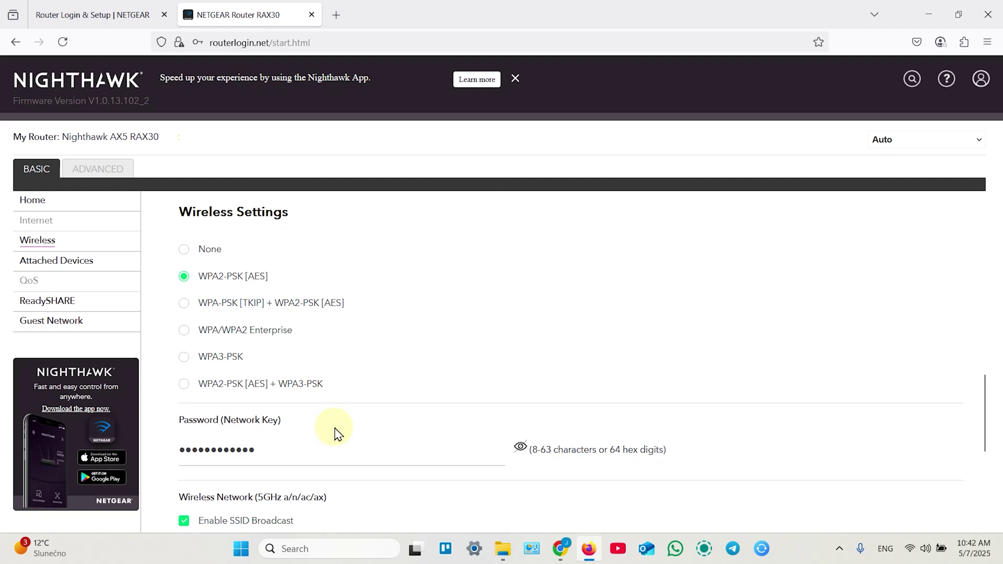
pyautogui.click(278, 449)
pyautogui.doubleClick(278, 450)
pyautogui.click(520, 447)
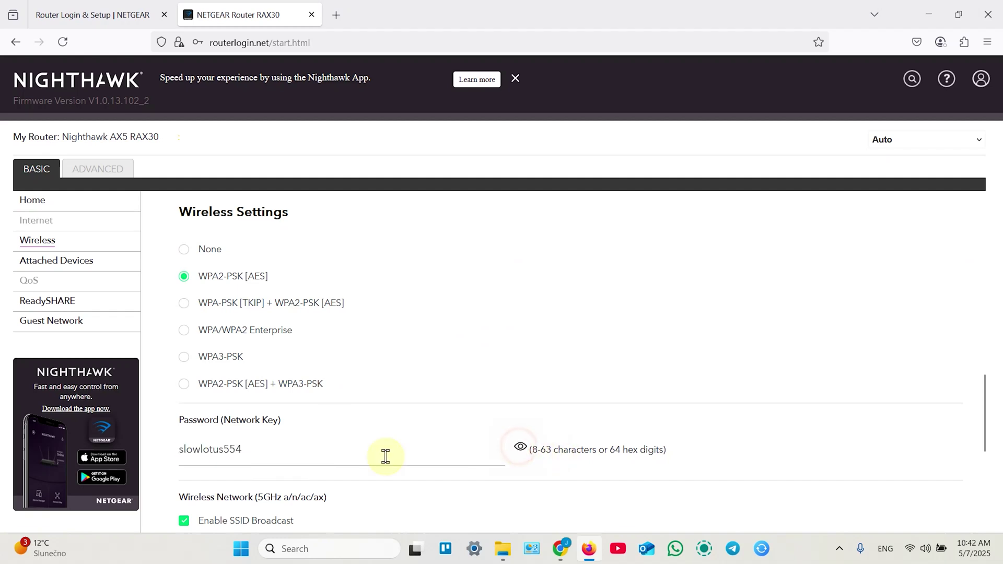
pyautogui.doubleClick(376, 456)
pyautogui.press('BackSpace')
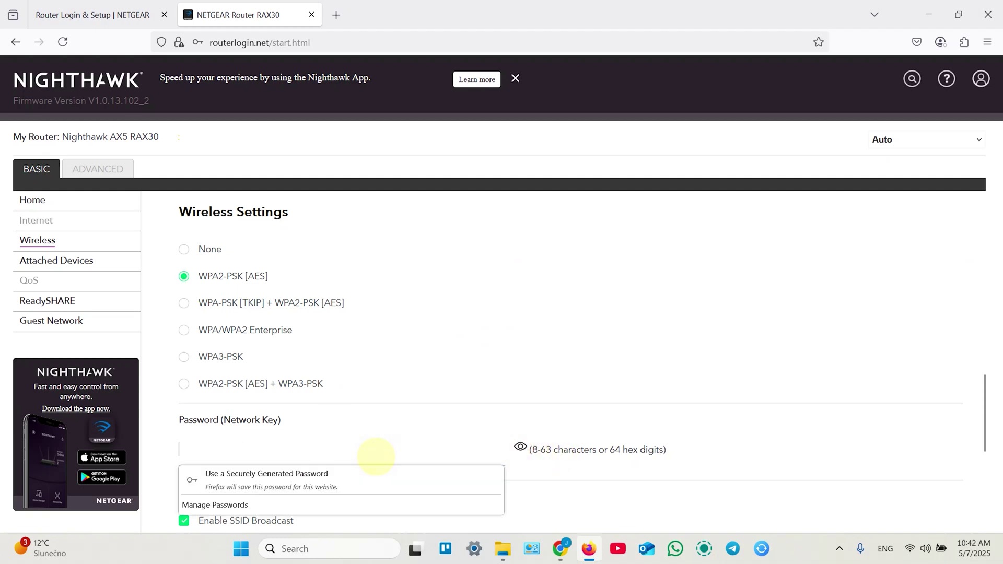
pyautogui.write('zzzzzzz')
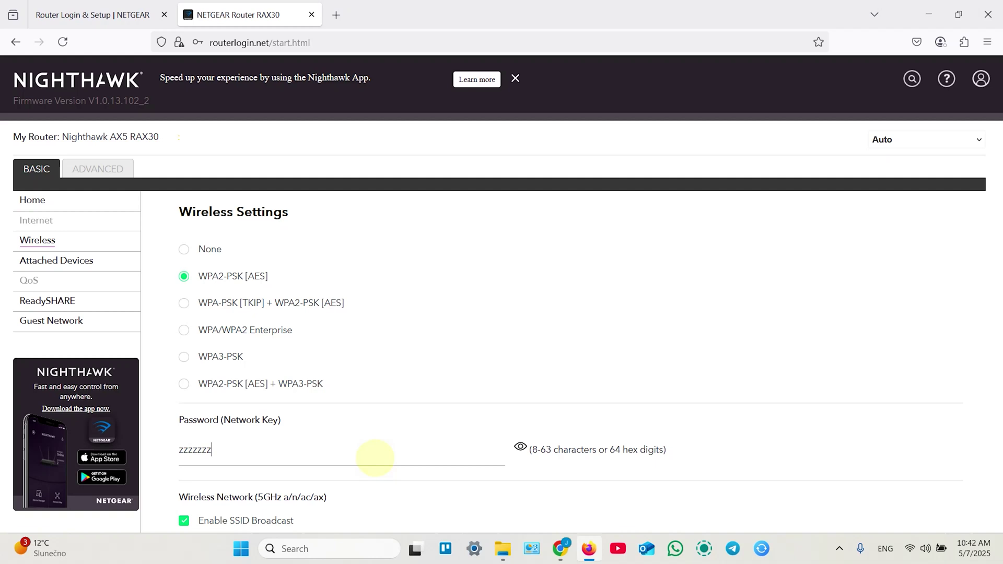
pyautogui.write('z')
# - Rename the 5 GHz network to My Wi-Fi 5 GHz, pasting 'My Wi-Fi' from clipboard history
pyautogui.scroll(-3, 477, 369)
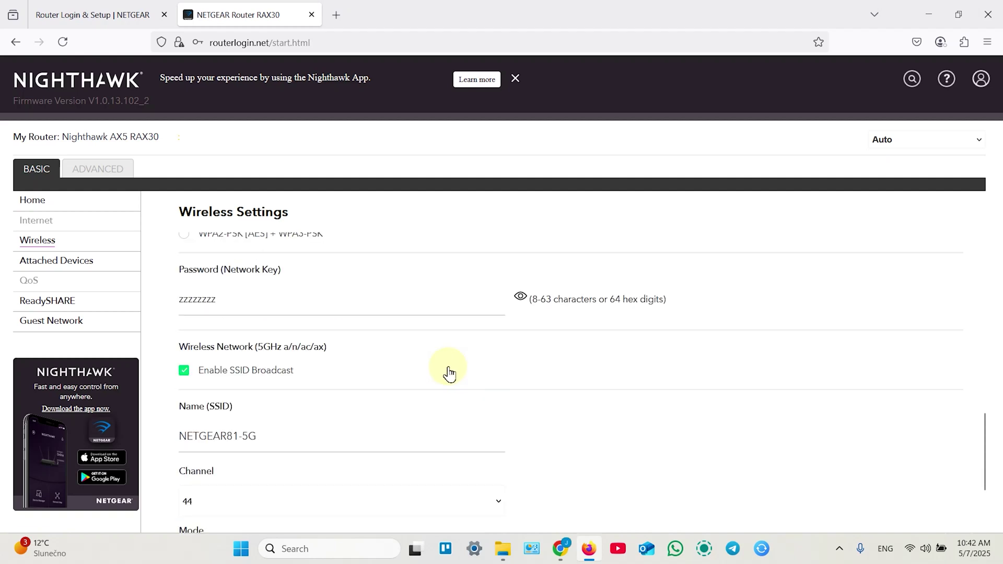
pyautogui.scroll(-2, 229, 433)
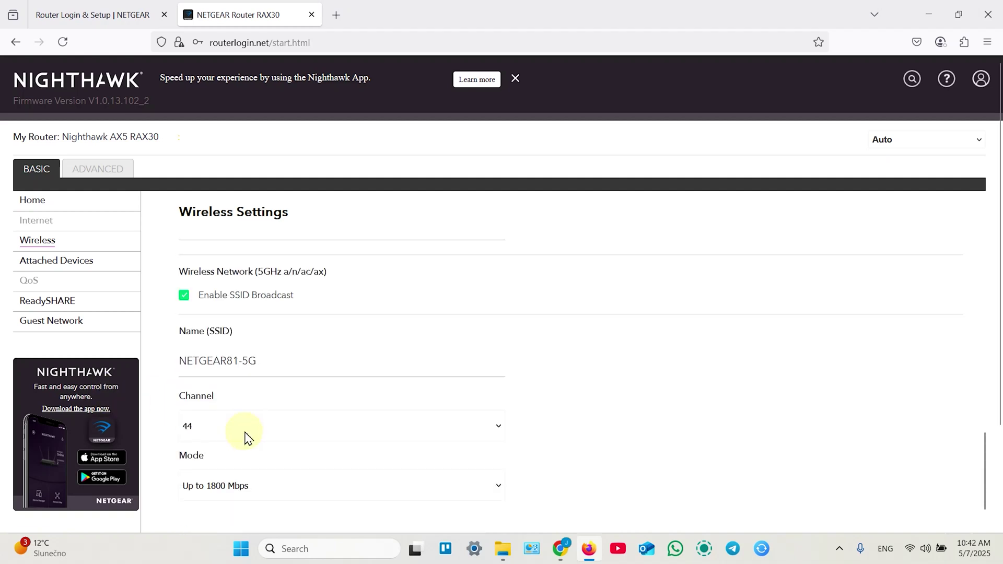
pyautogui.click(269, 360)
pyautogui.click(265, 360)
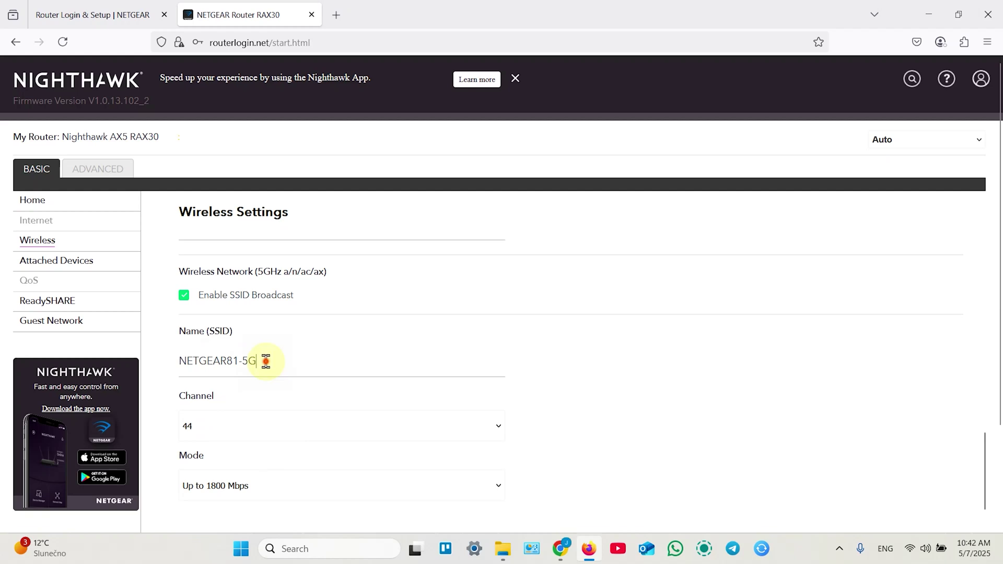
pyautogui.hotkey('ctrl', 'a')
pyautogui.hotkey('ctrl', '`')
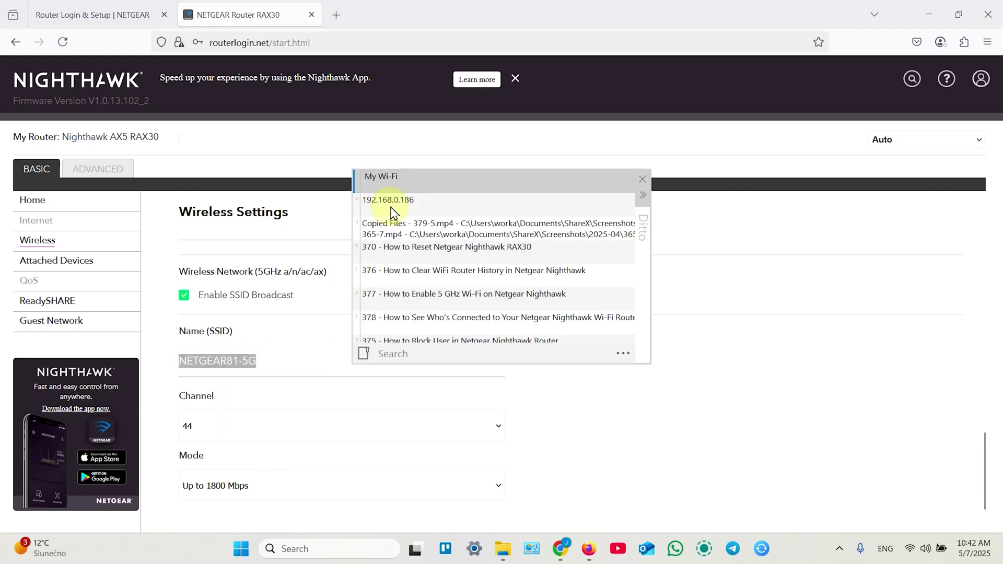
pyautogui.doubleClick(403, 177)
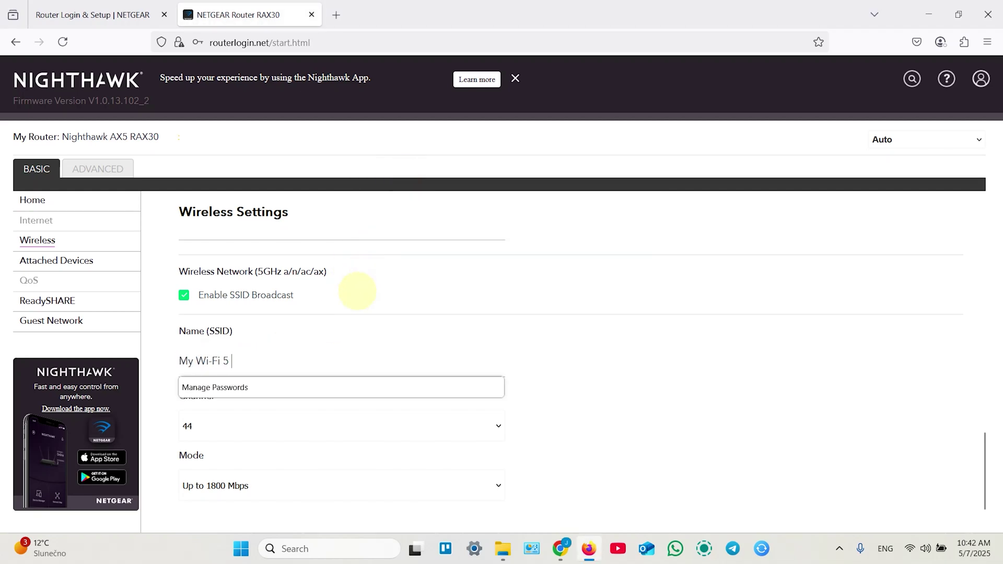
pyautogui.write('5 GHz')
pyautogui.click(653, 349)
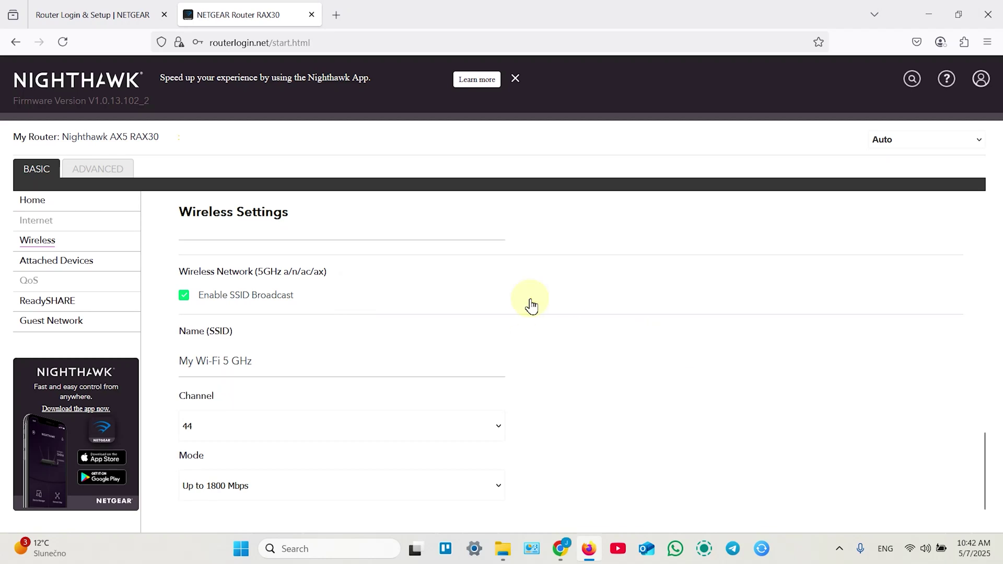
# - Reveal the current 5 GHz password and select it for replacement
pyautogui.scroll(-3, 464, 326)
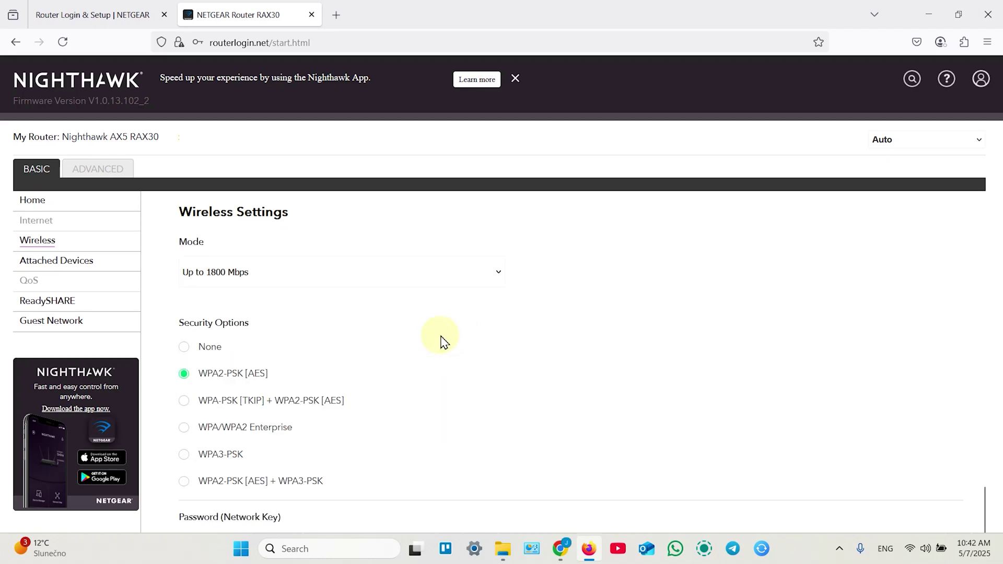
pyautogui.scroll(-2, 441, 341)
pyautogui.click(520, 422)
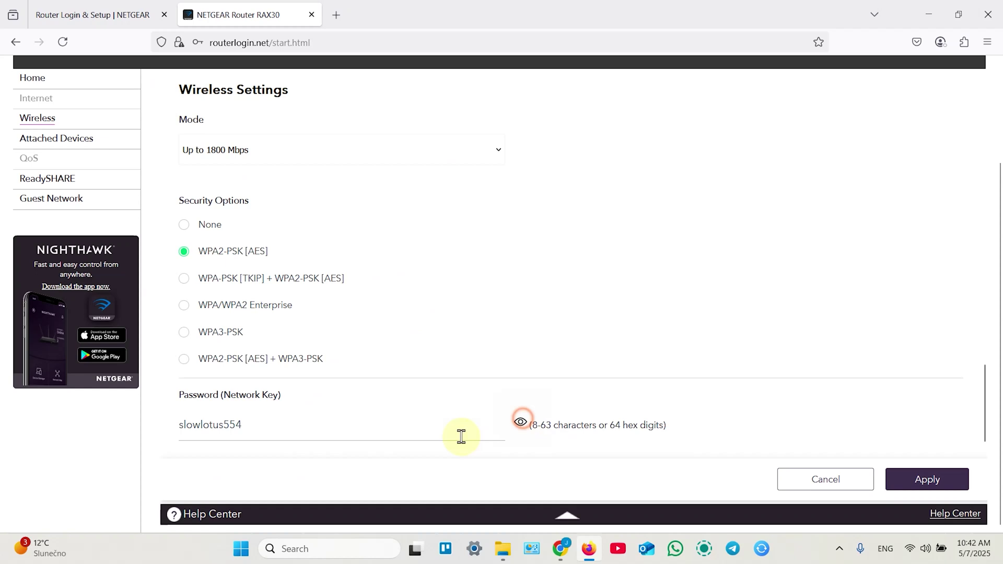
pyautogui.doubleClick(352, 437)
# - Finish the new 5 GHz key, apply, accept the 20/40 MHz notice, and confirm the laptop is on My Wi-Fi 5 GHz
pyautogui.write('zzzzzzzz')
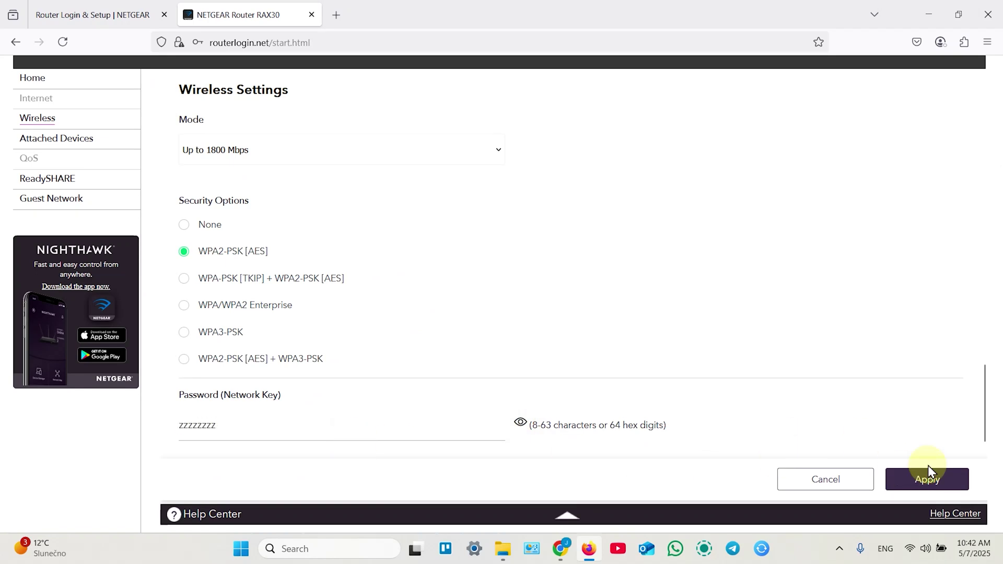
pyautogui.click(930, 479)
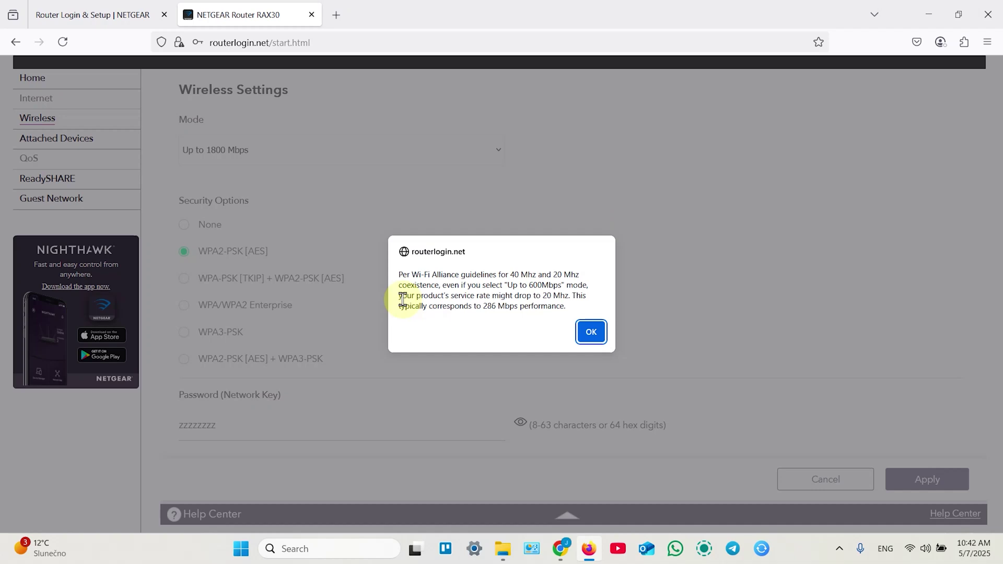
pyautogui.click(589, 334)
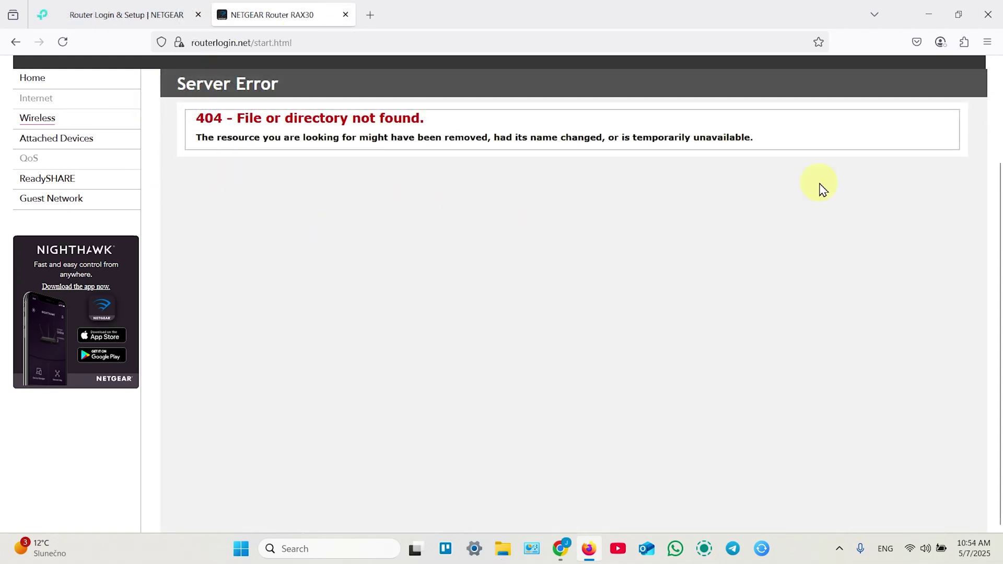
pyautogui.click(909, 550)
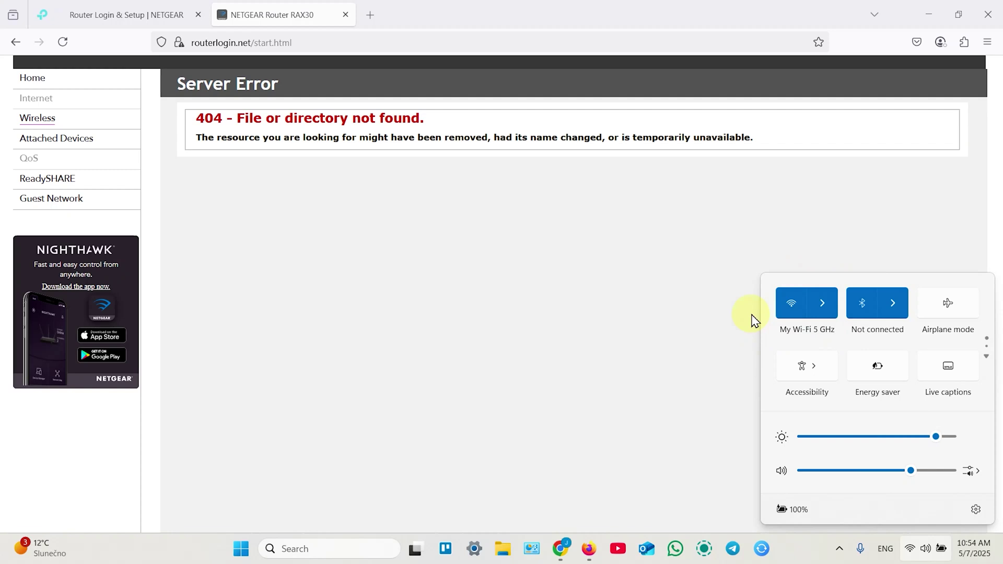
pyautogui.click(487, 271)
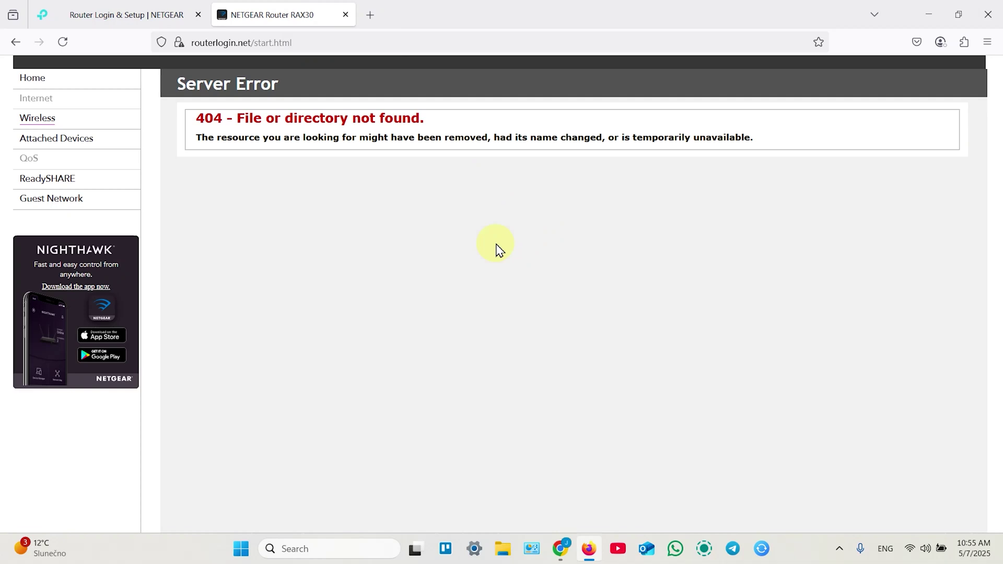
# - Find the RAX30 at 192.168.0.184 under TP-Link Wired Clients and open that address in a new tab
pyautogui.click(41, 18)
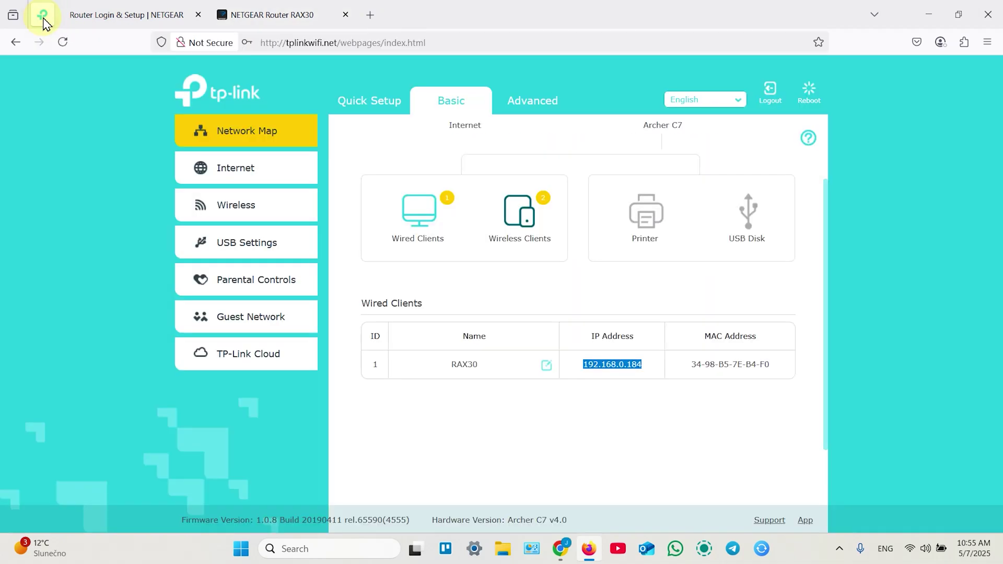
pyautogui.click(248, 141)
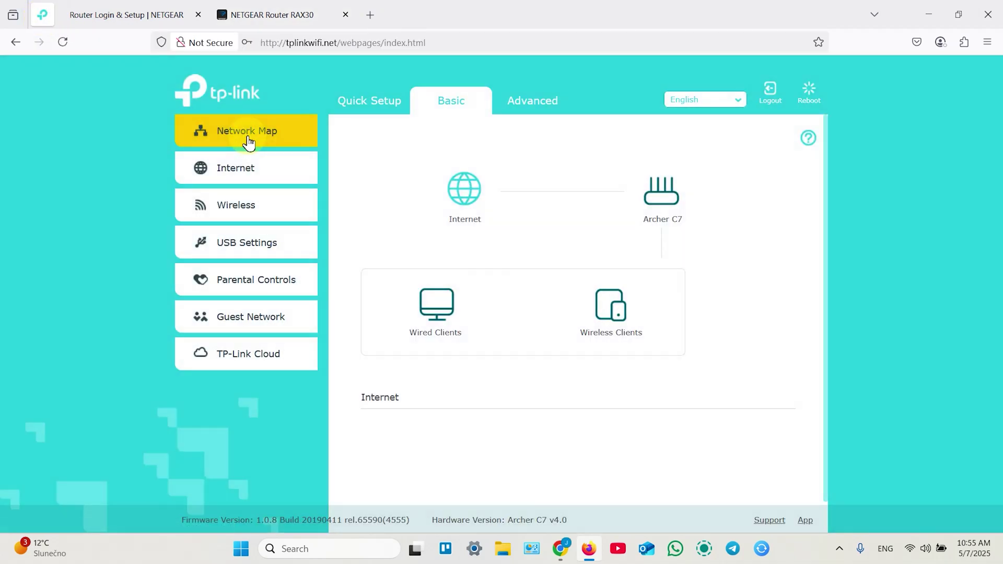
pyautogui.click(414, 312)
pyautogui.scroll(-2, 444, 355)
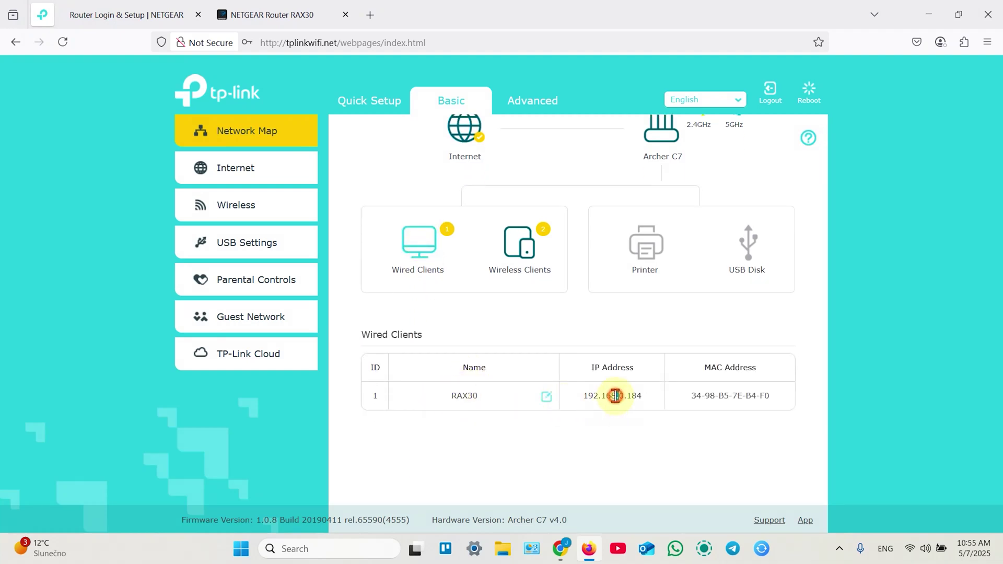
pyautogui.click(375, 14)
pyautogui.write('192.168.0.184')
pyautogui.press('Return')
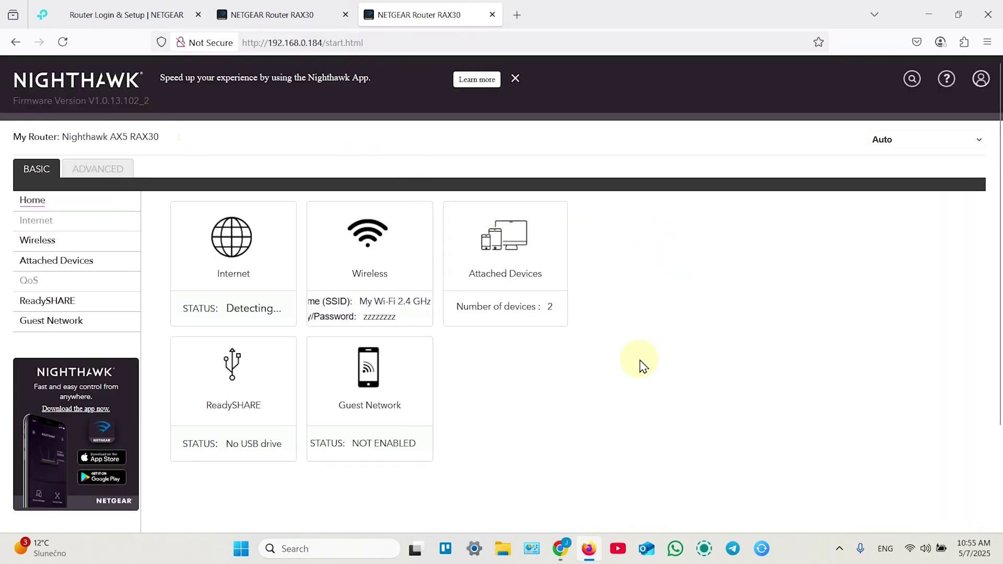
# - Open ADVANCED > Advanced Setup > Router / AP / Bridge Mode and check the operating mode selection
pyautogui.click(100, 172)
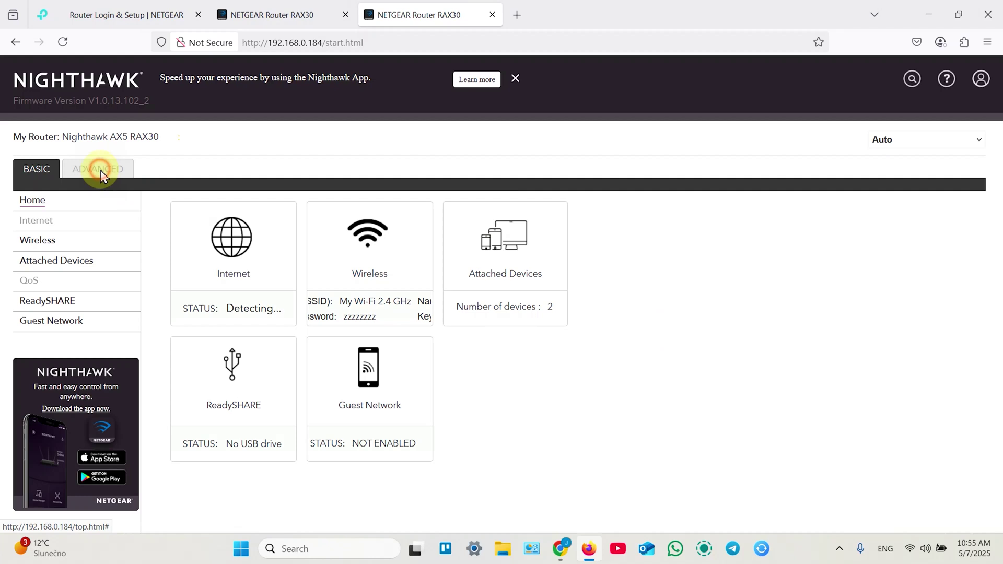
pyautogui.click(50, 337)
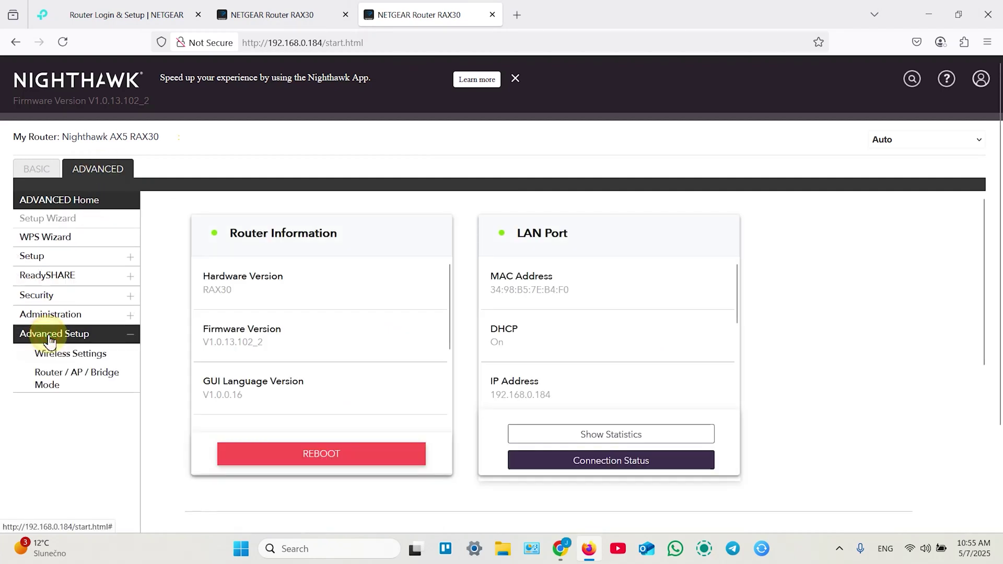
pyautogui.scroll(-2, 50, 337)
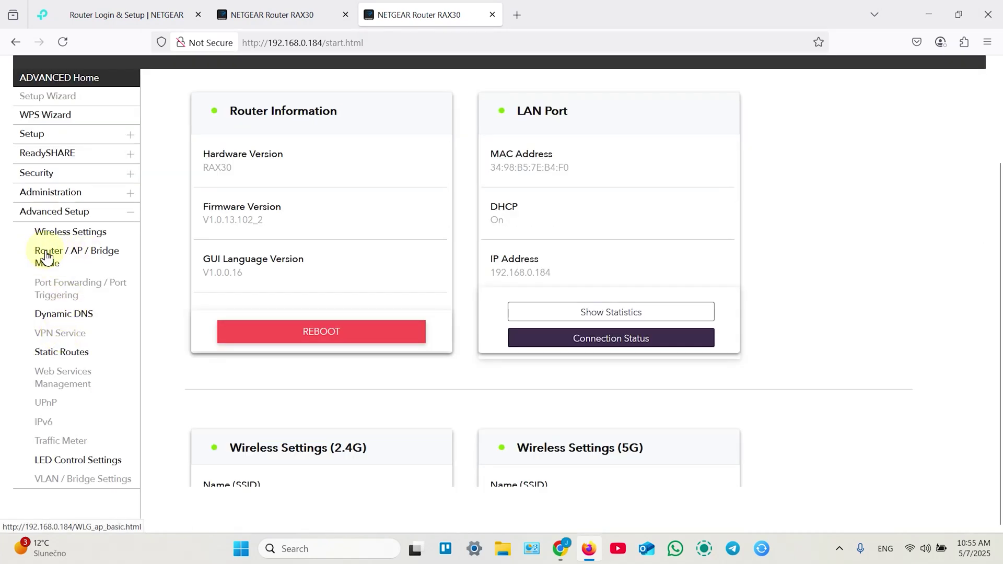
pyautogui.click(47, 255)
pyautogui.scroll(2, 393, 171)
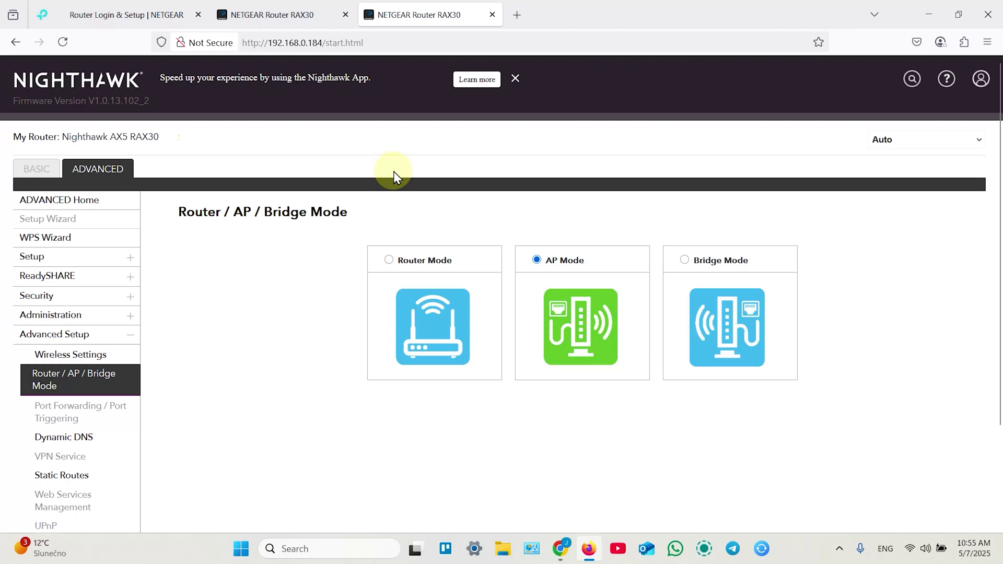
pyautogui.click(389, 260)
pyautogui.scroll(-5, 417, 264)
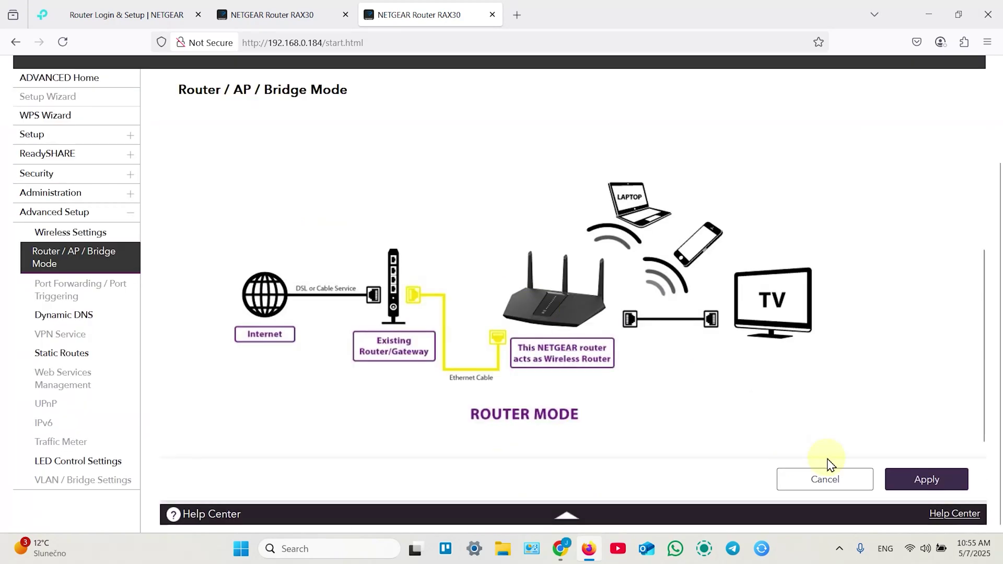
pyautogui.scroll(5, 424, 296)
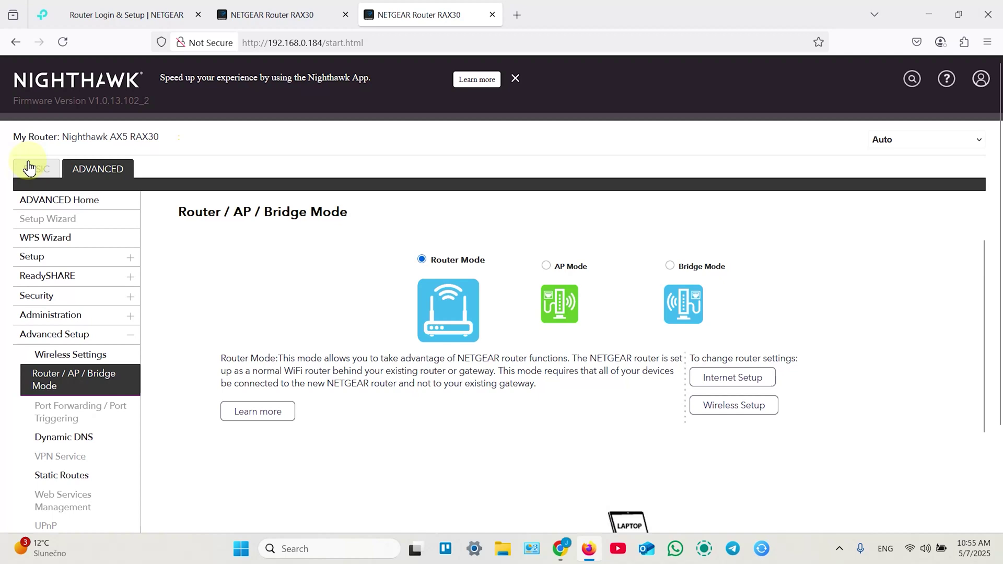
# - Open BASIC > Wireless at 192.168.0.184 to verify the 2.4 GHz SSID is My Wi-Fi 2.4 GHz
pyautogui.click(32, 167)
pyautogui.click(42, 241)
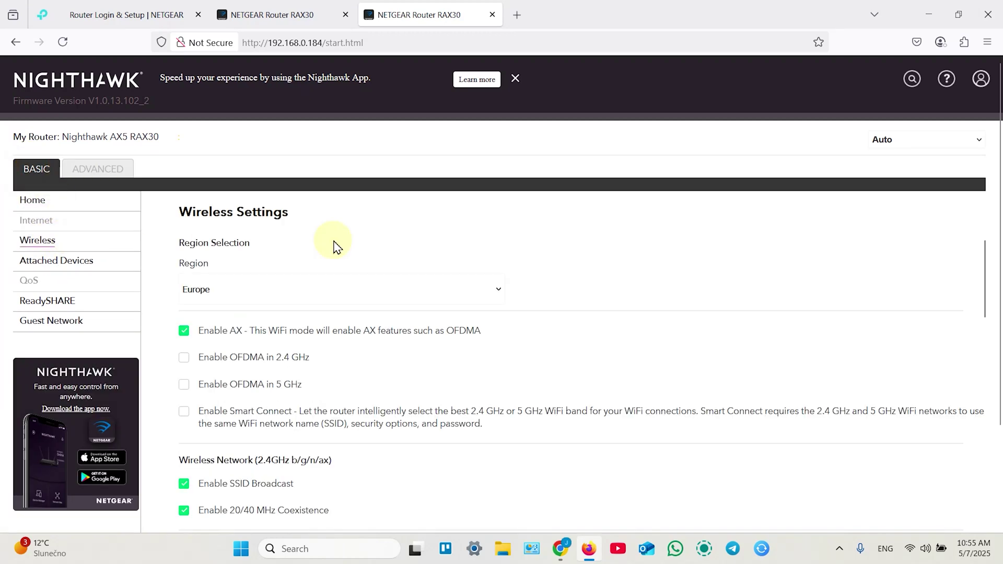
pyautogui.scroll(-2, 282, 282)
pyautogui.scroll(-4, 248, 312)
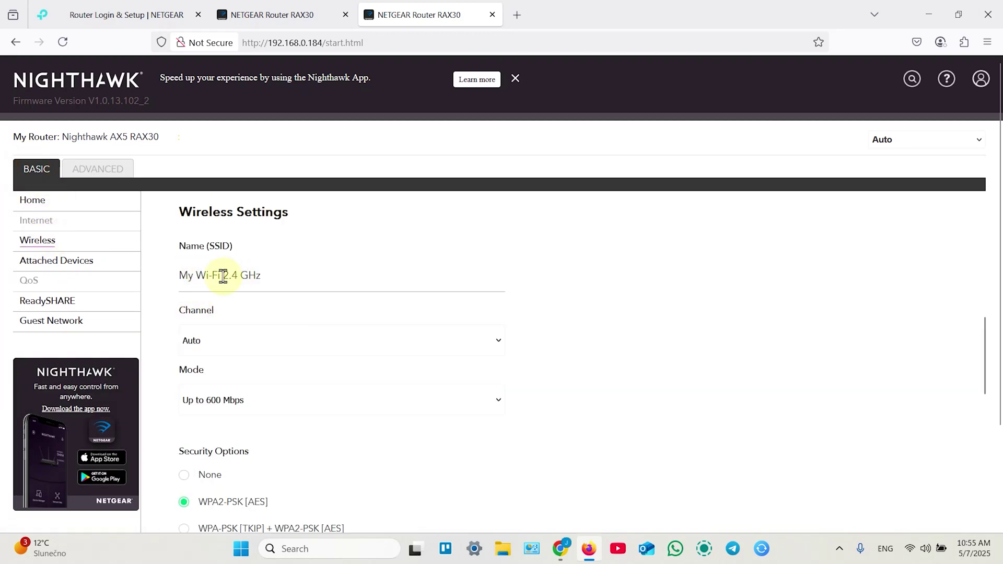
pyautogui.scroll(5, 221, 277)
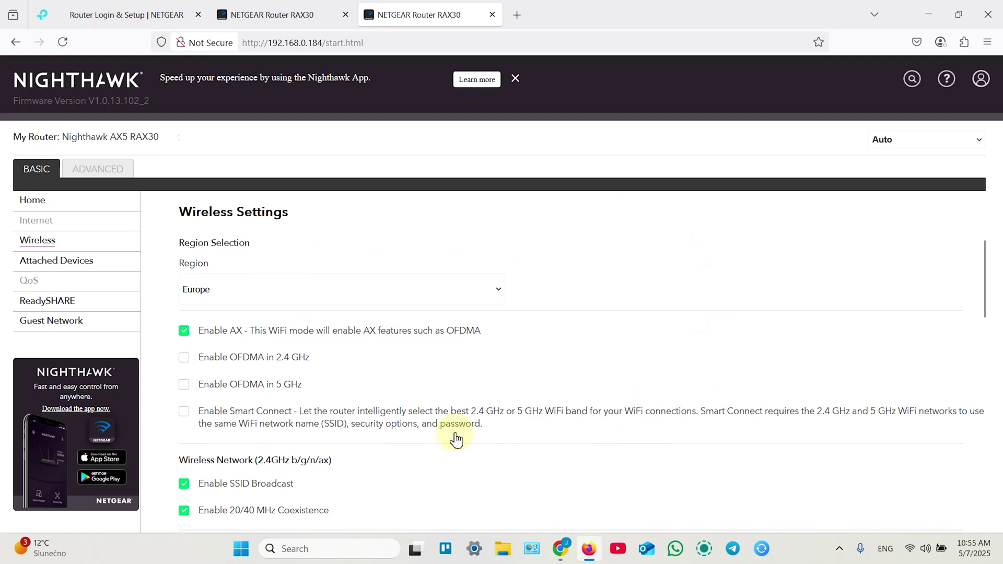
pyautogui.click(42, 15)
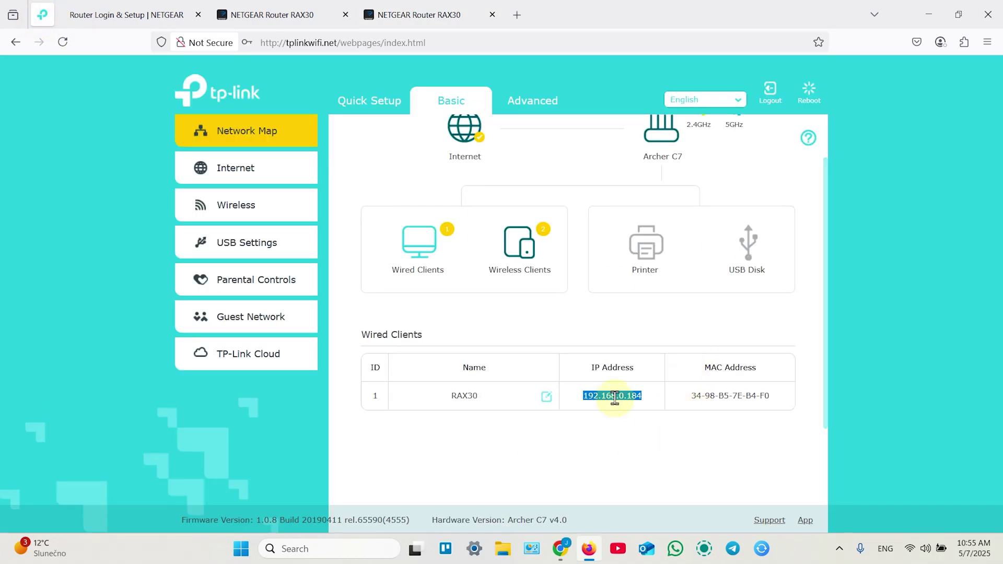
pyautogui.click(422, 16)
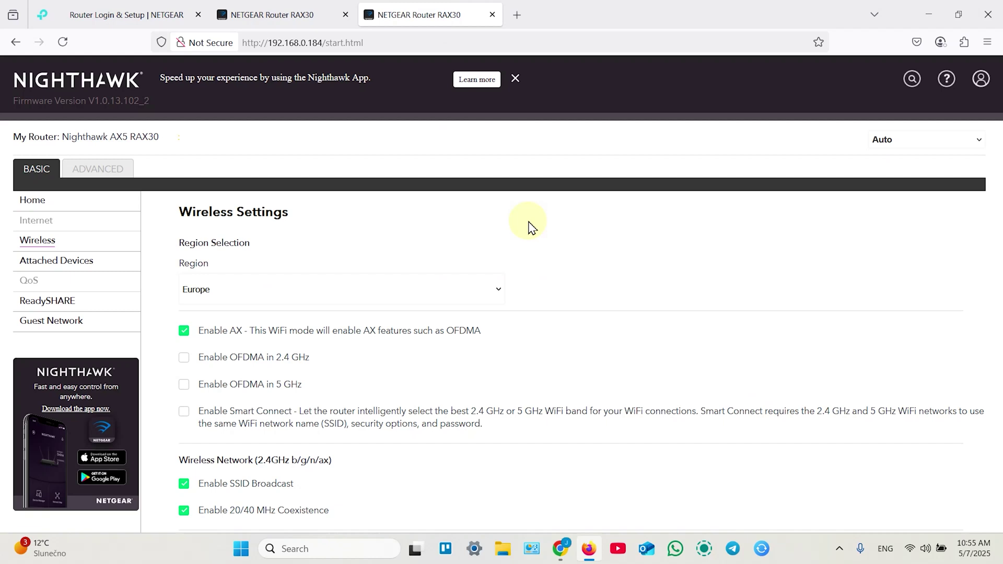